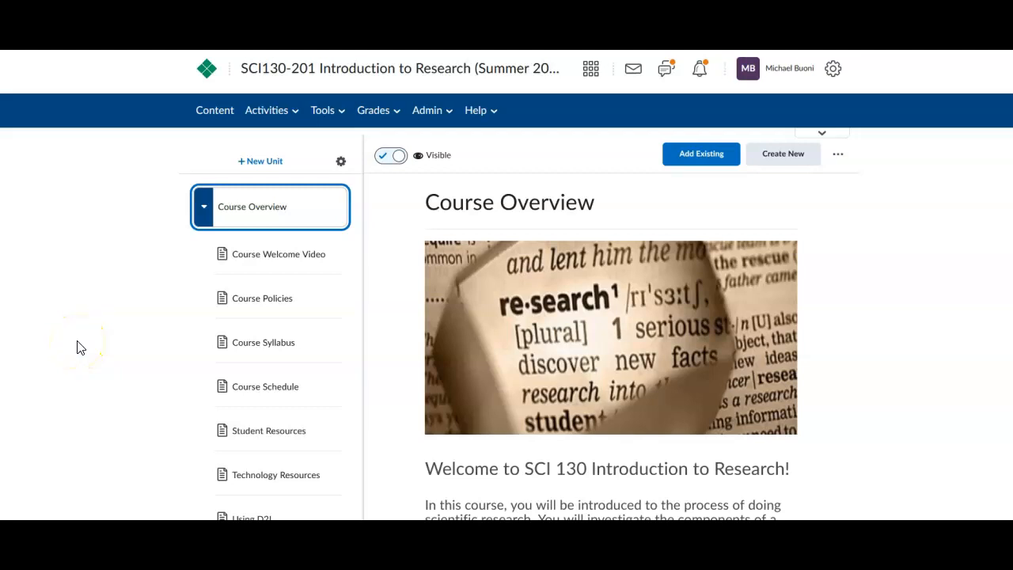
scroll(198, 348, down, 8)
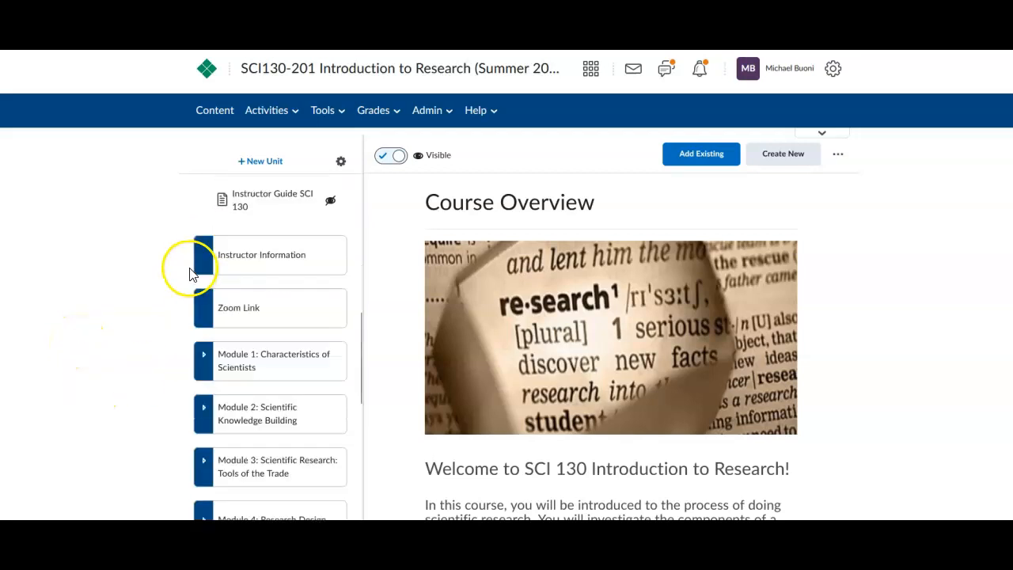
scroll(237, 317, down, 3)
scroll(246, 341, down, 1)
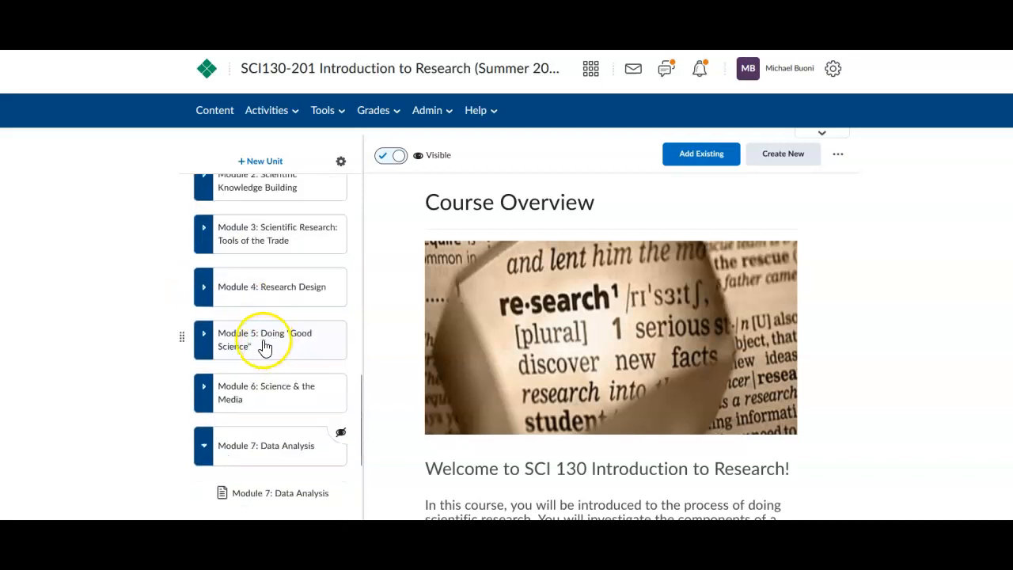
scroll(248, 399, down, 1)
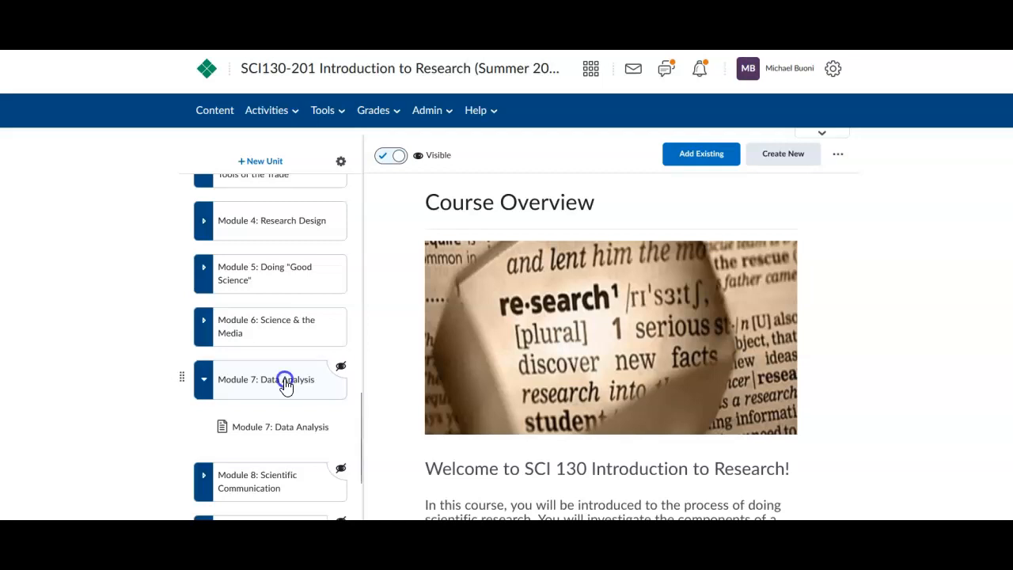
Step: Open the Module 7: Data Analysis unit and its topic page
click(285, 381)
click(284, 426)
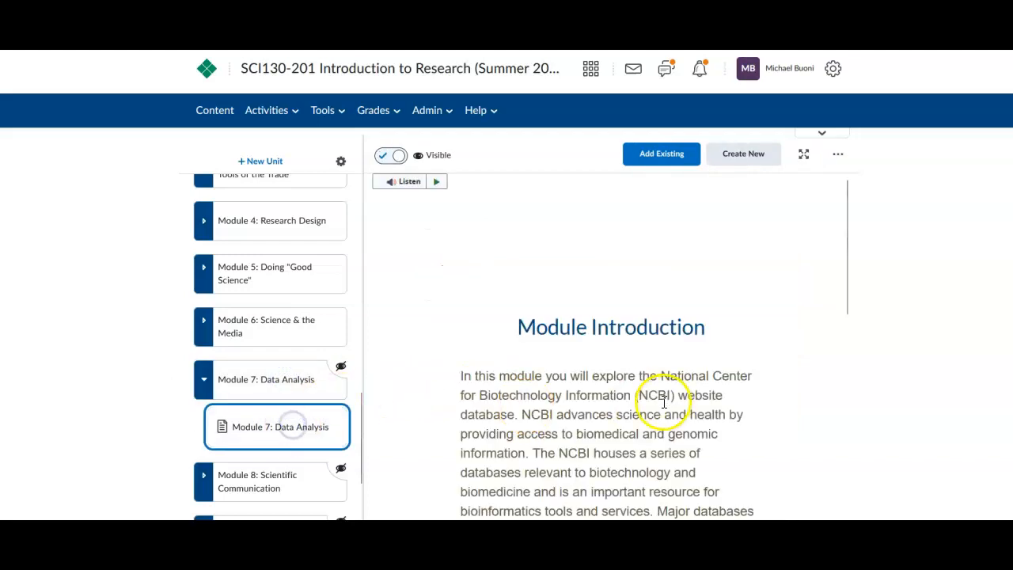
scroll(663, 403, down, 3)
scroll(673, 372, down, 1)
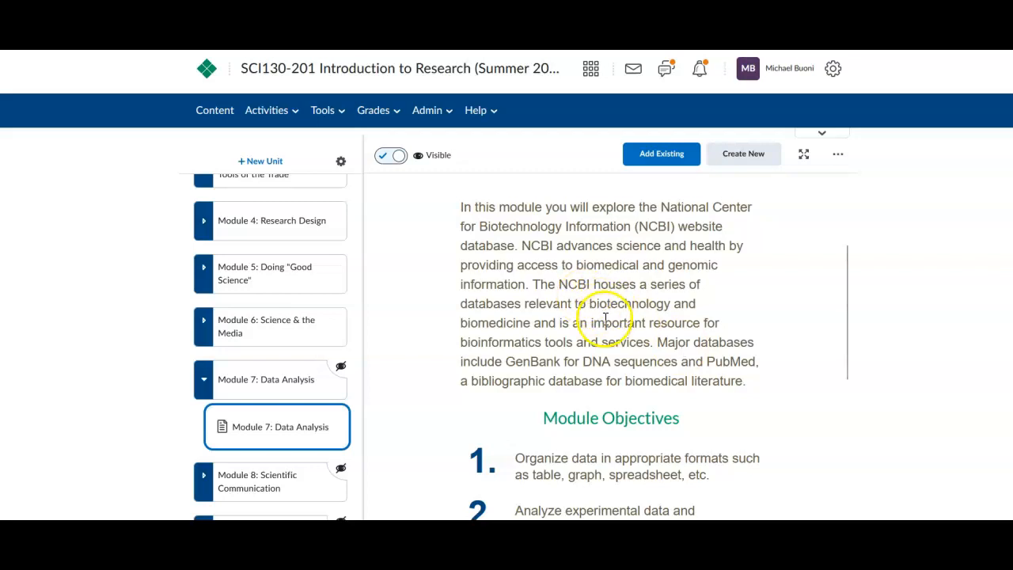
scroll(604, 318, down, 2)
scroll(605, 318, down, 2)
scroll(633, 324, down, 1)
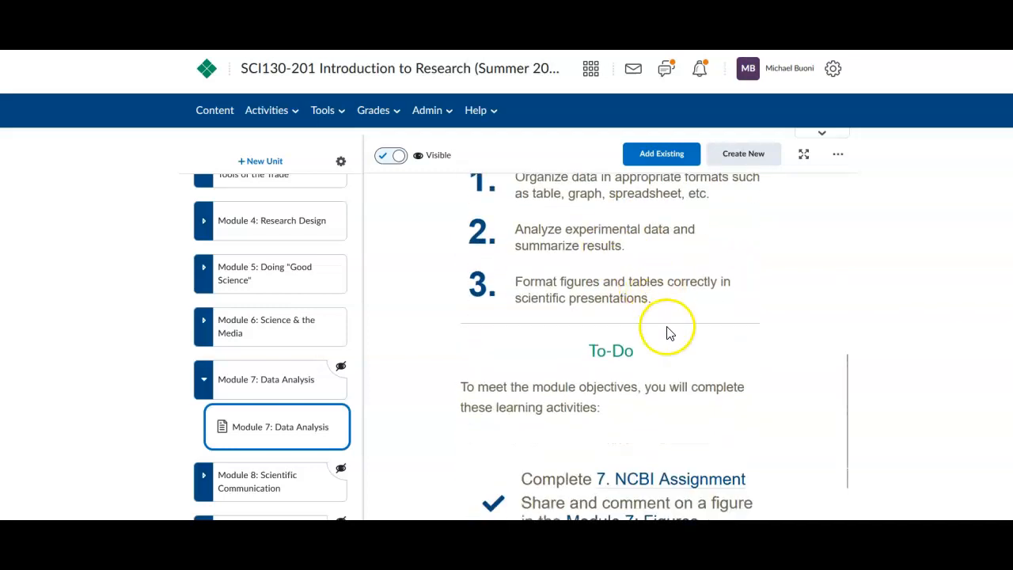
scroll(752, 285, down, 2)
scroll(752, 281, down, 1)
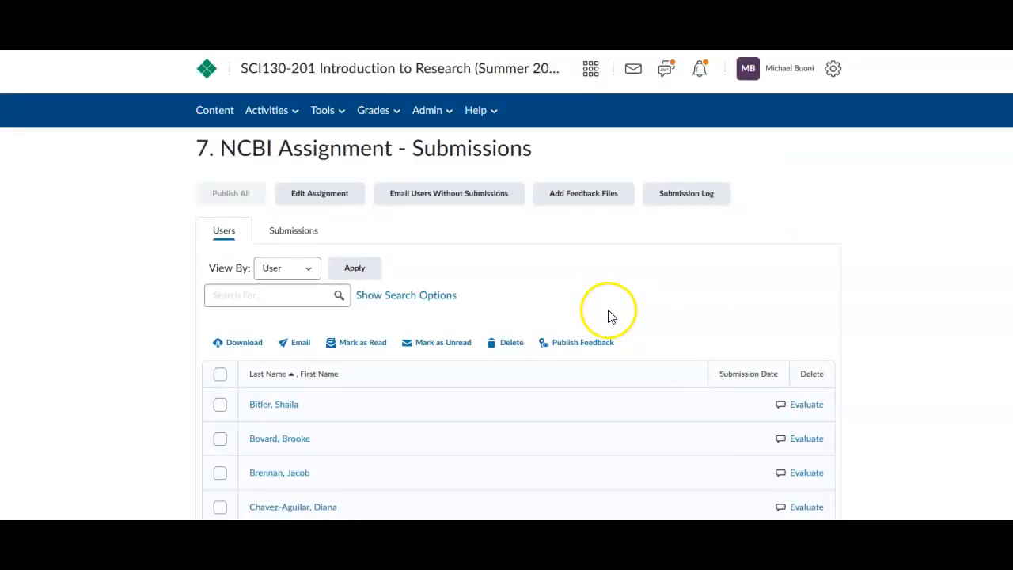
Step: Edit the assignment and launch the Exploring_Biological_Databases PDF in Adobe Acrobat
click(348, 193)
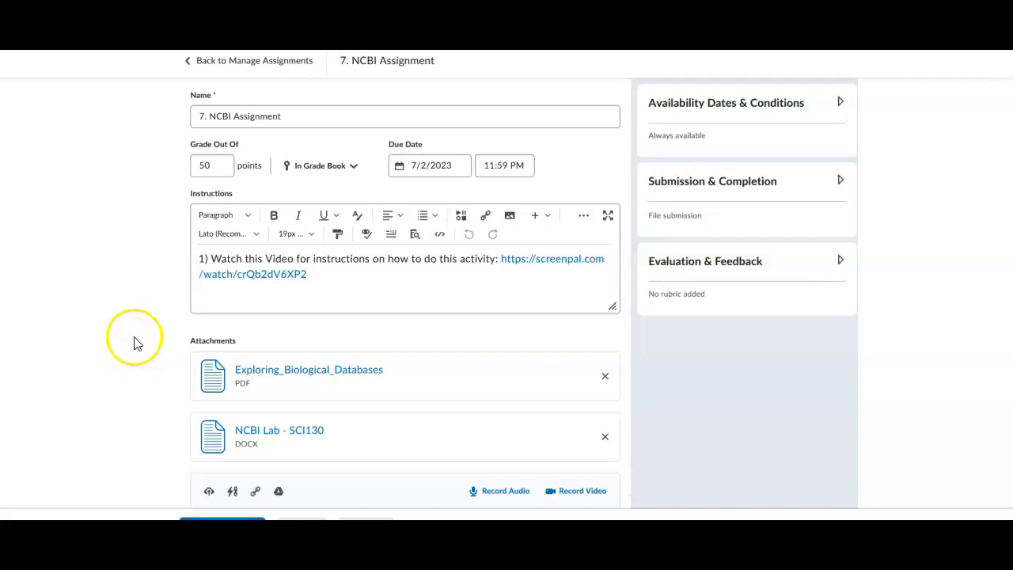
click(297, 370)
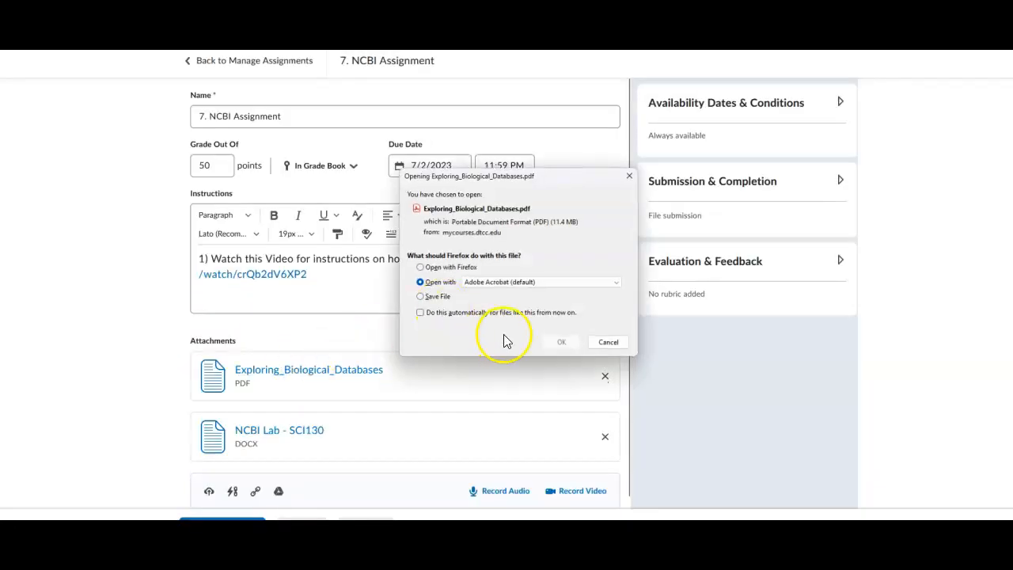
click(563, 340)
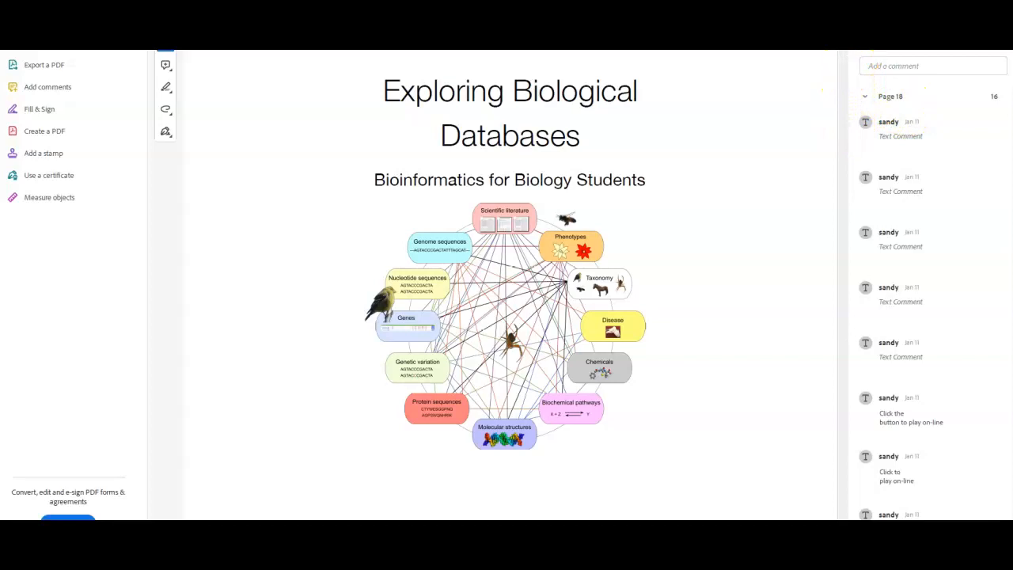
scroll(762, 214, down, 10)
scroll(761, 215, down, 10)
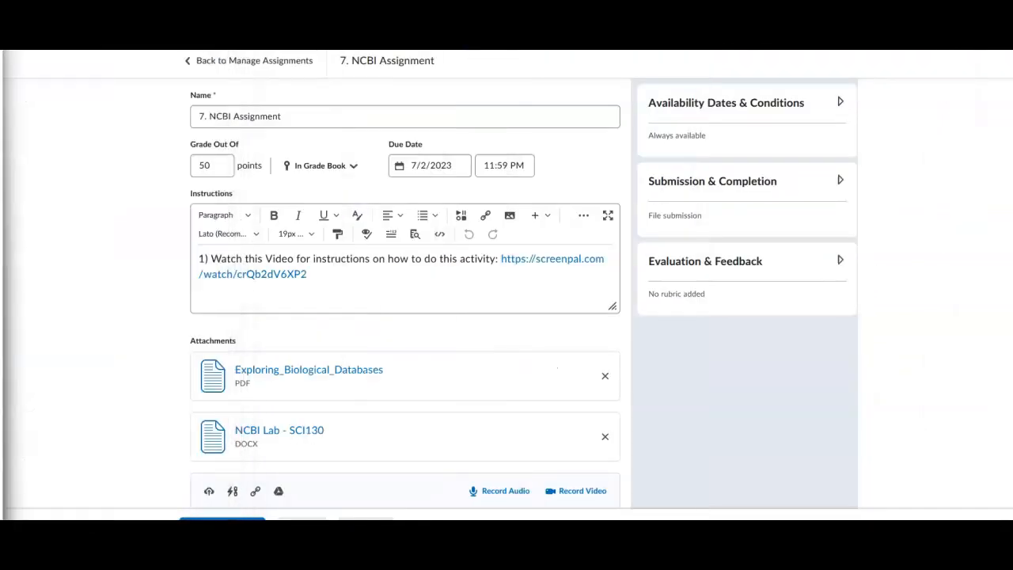
Step: Launch the NCBI Lab - SCI130 attachment in Word
click(272, 431)
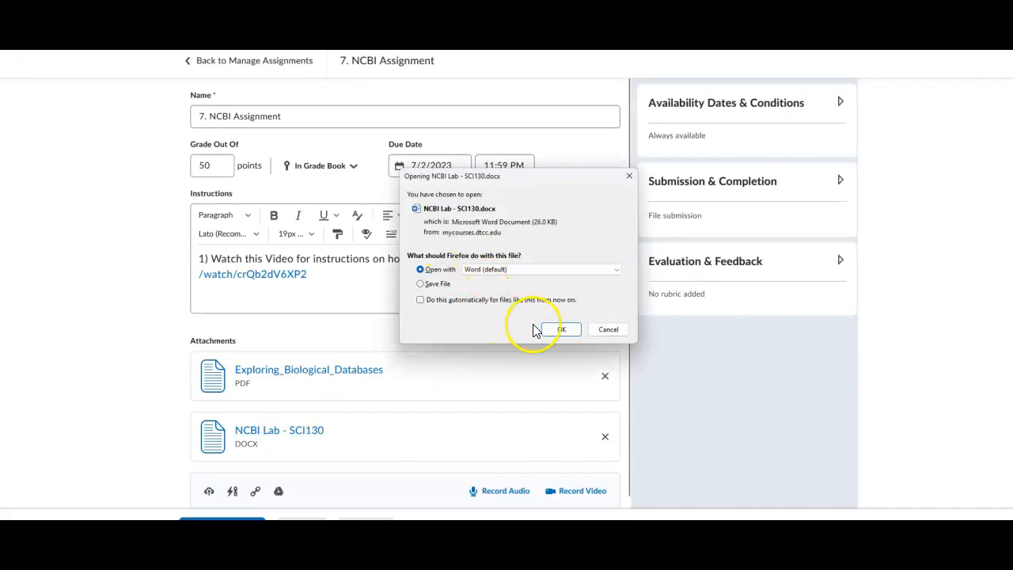
click(561, 330)
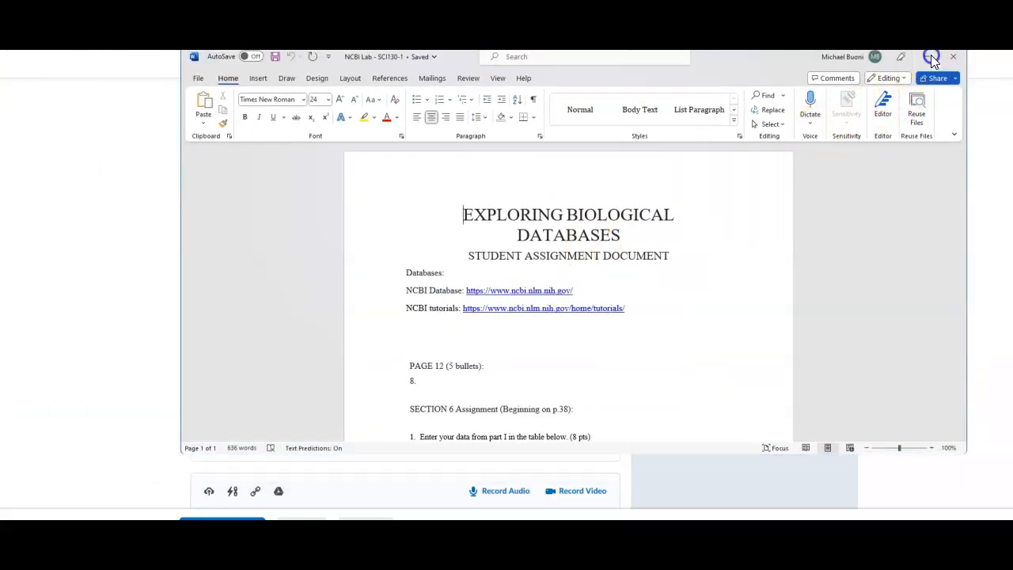
Step: Maximize Word to the Section 6 table, then bring the instructions PDF over it
click(926, 56)
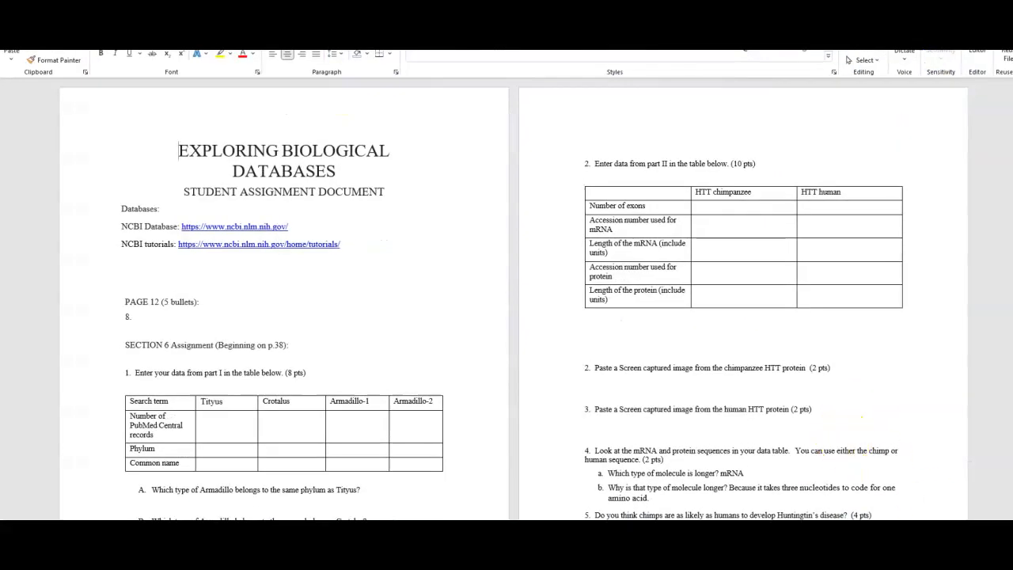
scroll(585, 380, up, 5)
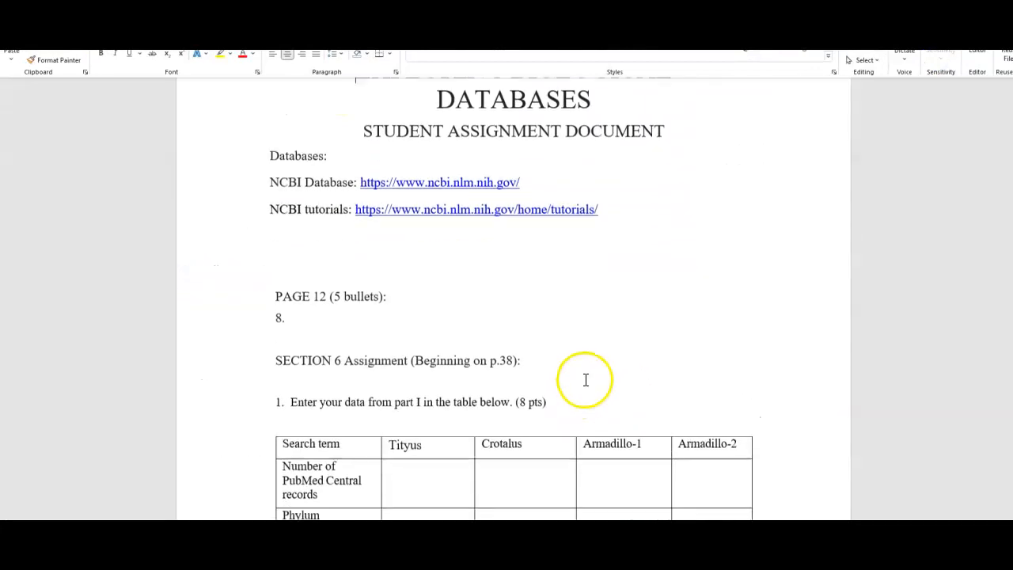
scroll(585, 380, down, 1)
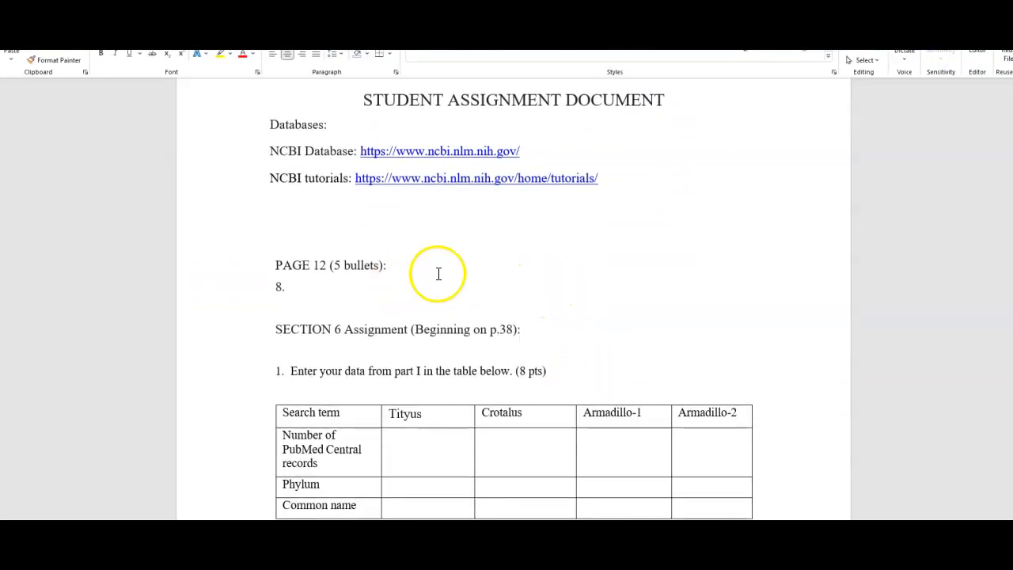
scroll(439, 274, down, 1)
scroll(396, 253, down, 1)
scroll(371, 224, down, 1)
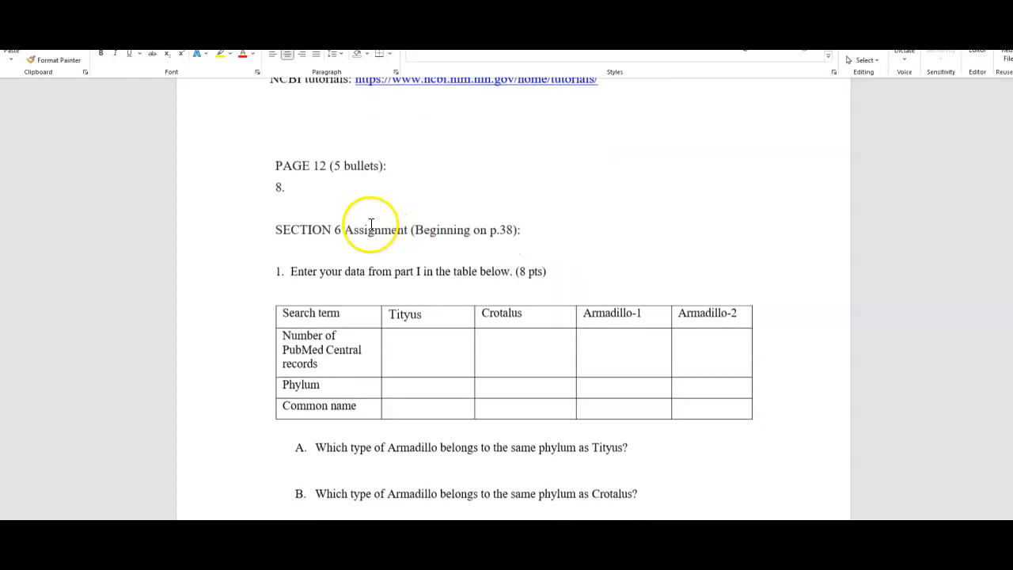
scroll(372, 224, down, 1)
scroll(371, 214, up, 1)
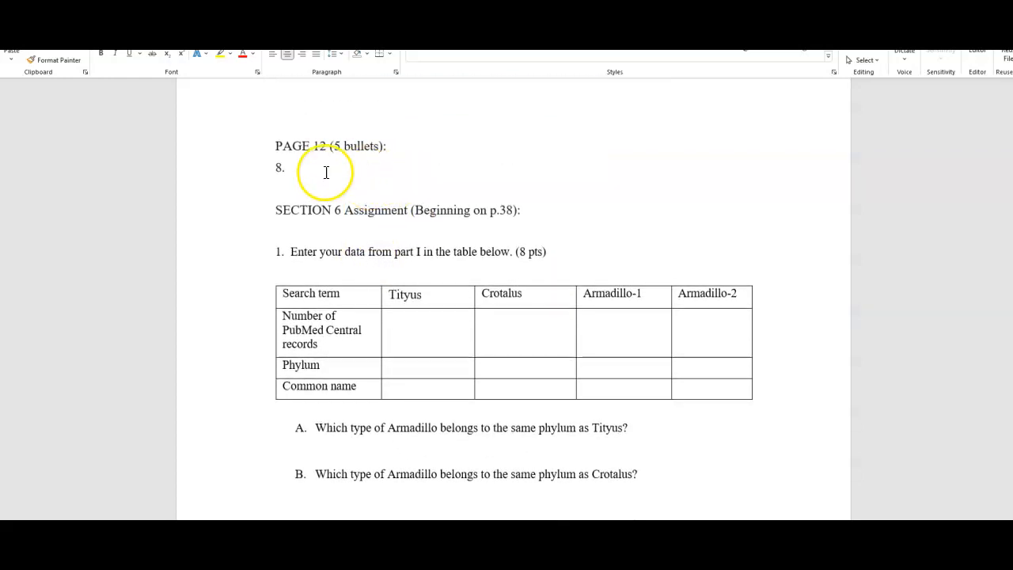
scroll(413, 170, down, 1)
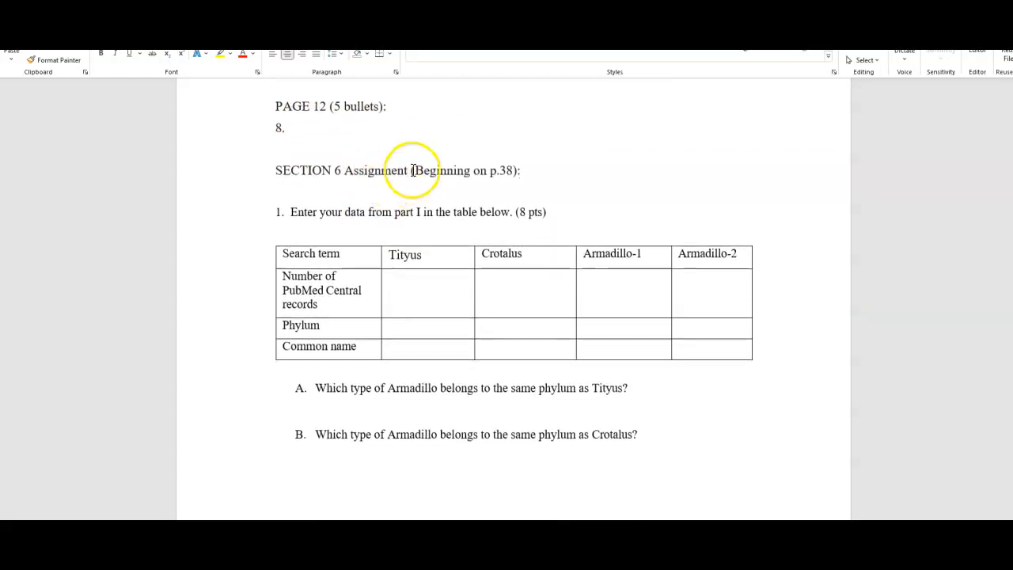
scroll(522, 170, down, 1)
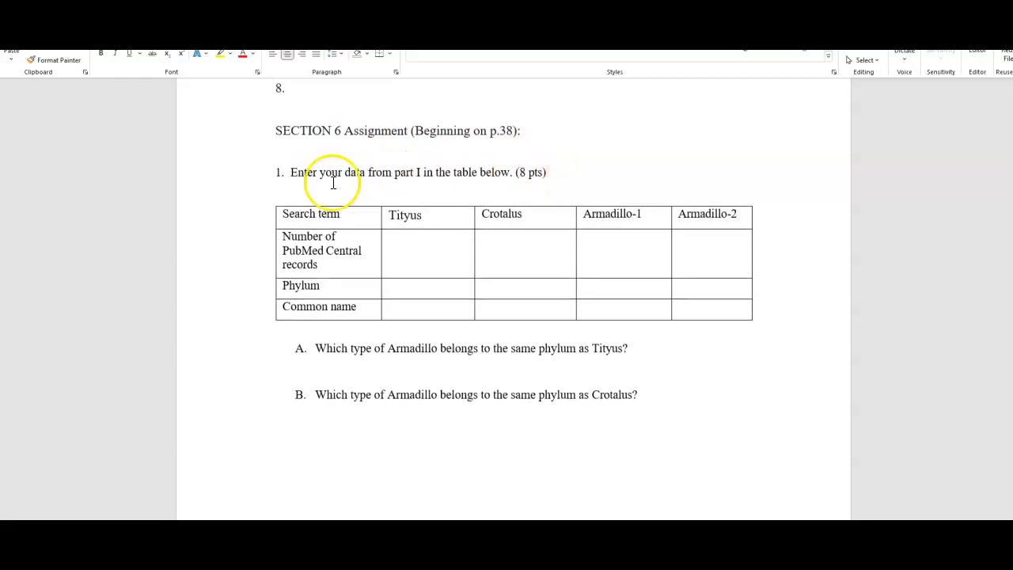
click(489, 251)
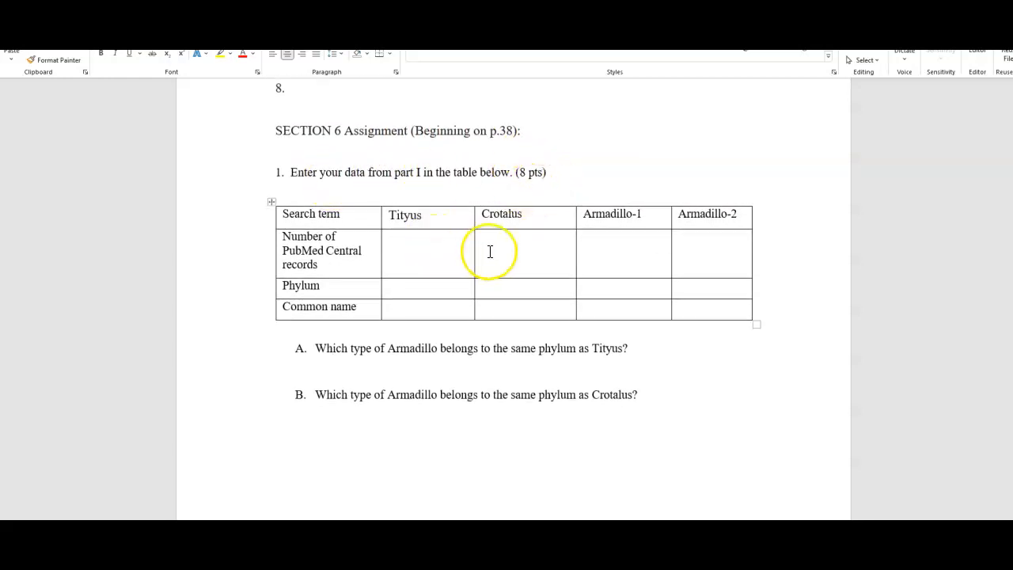
scroll(546, 261, down, 3)
scroll(546, 261, down, 3)
scroll(546, 269, down, 3)
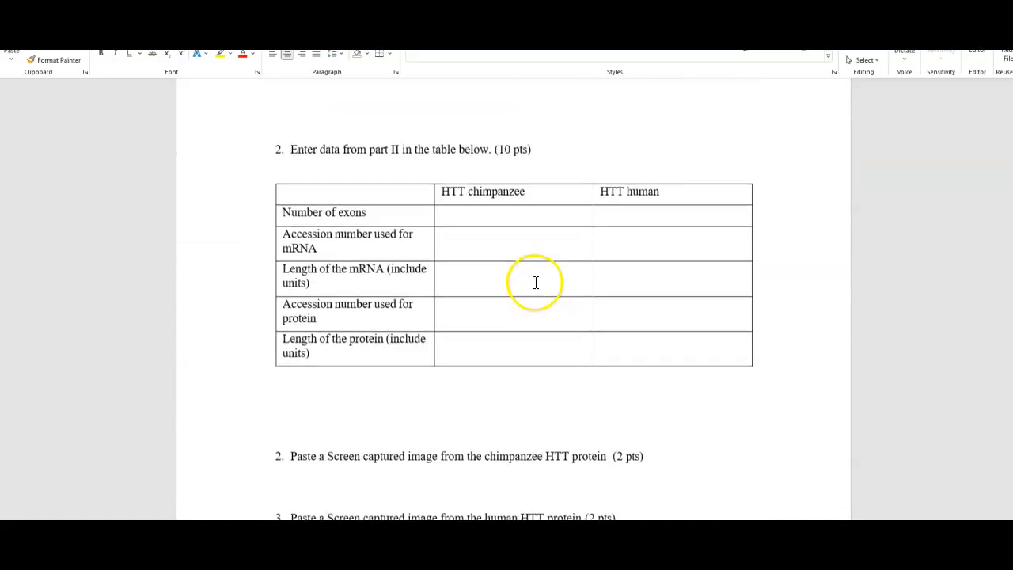
scroll(531, 277, down, 2)
scroll(526, 276, down, 2)
scroll(525, 274, down, 2)
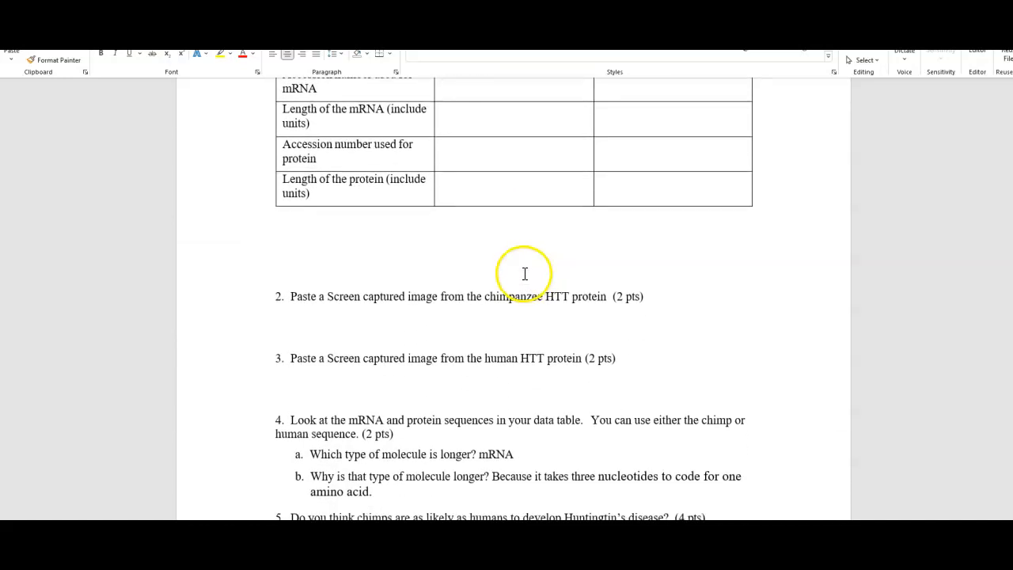
scroll(490, 273, up, 5)
scroll(483, 273, up, 5)
scroll(479, 270, up, 3)
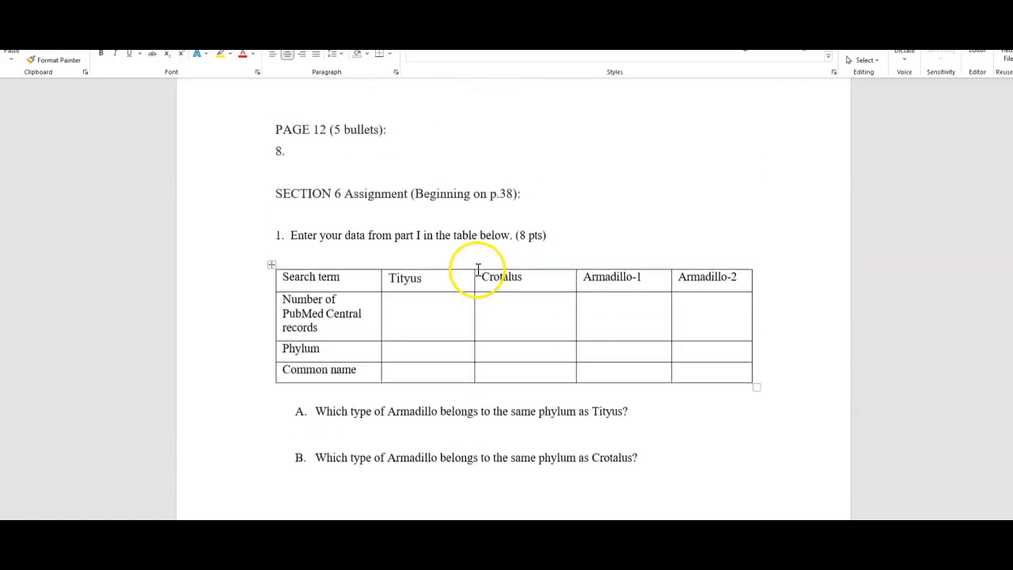
scroll(478, 270, up, 5)
scroll(478, 271, up, 2)
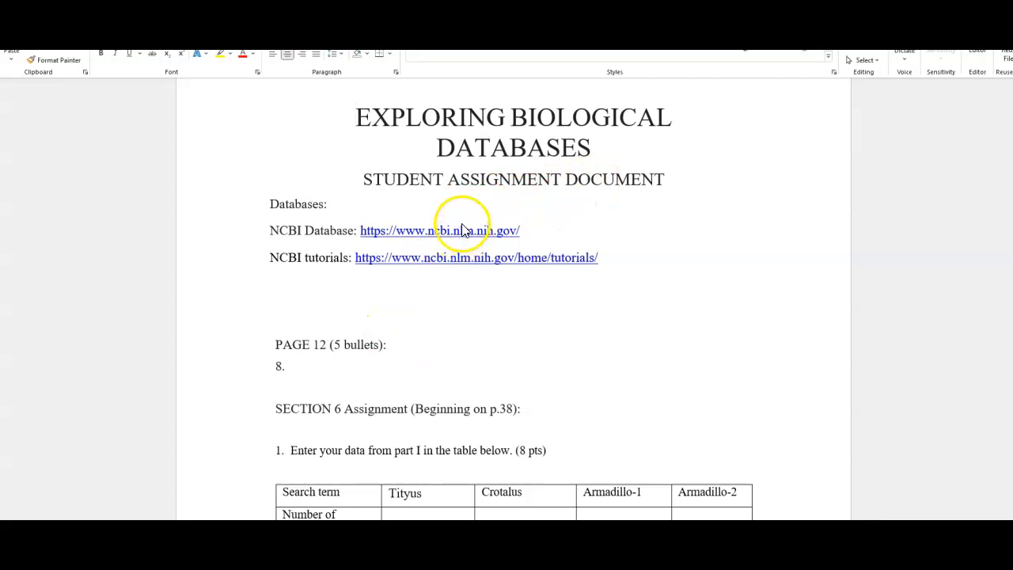
scroll(554, 332, down, 1)
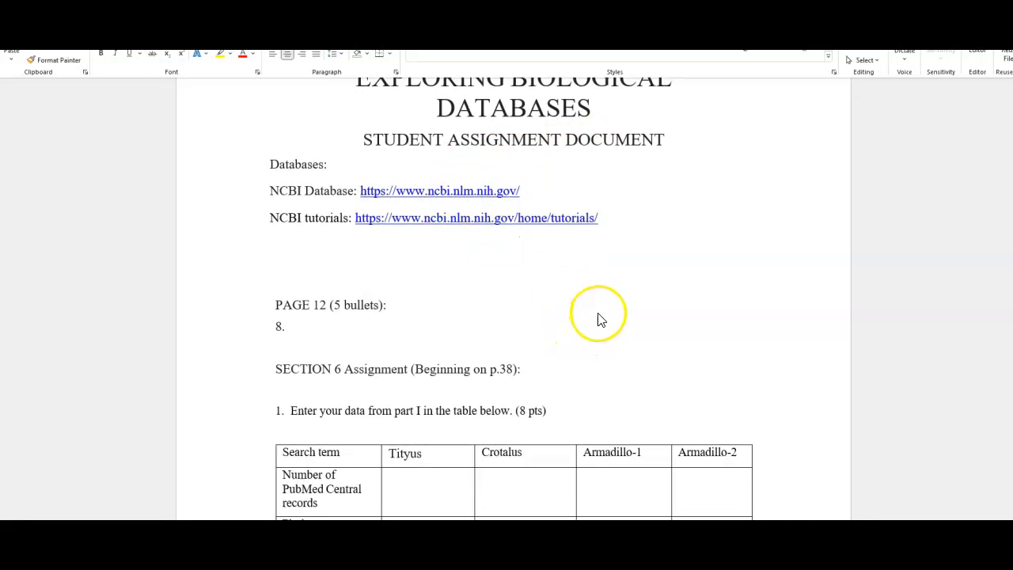
scroll(596, 329, down, 1)
scroll(609, 292, down, 2)
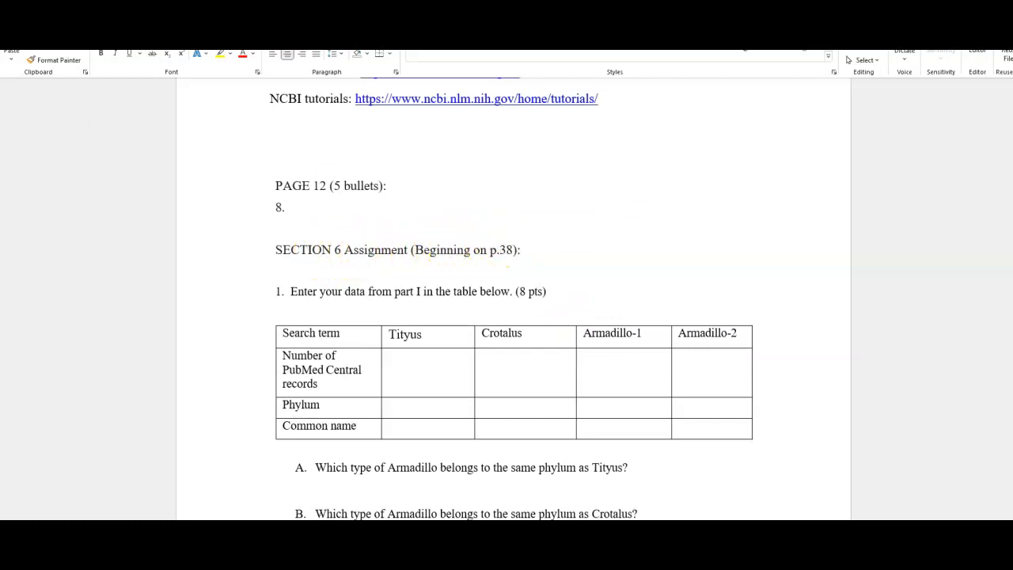
drag(168, 66, 545, 65)
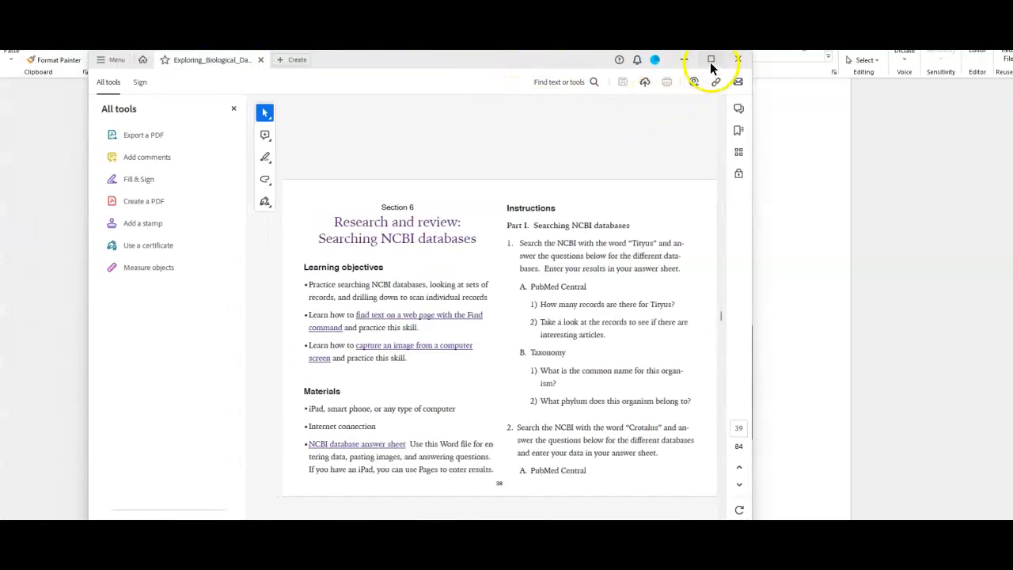
Step: Maximize the PDF and select the search term Tityus in the Part I instructions
click(711, 60)
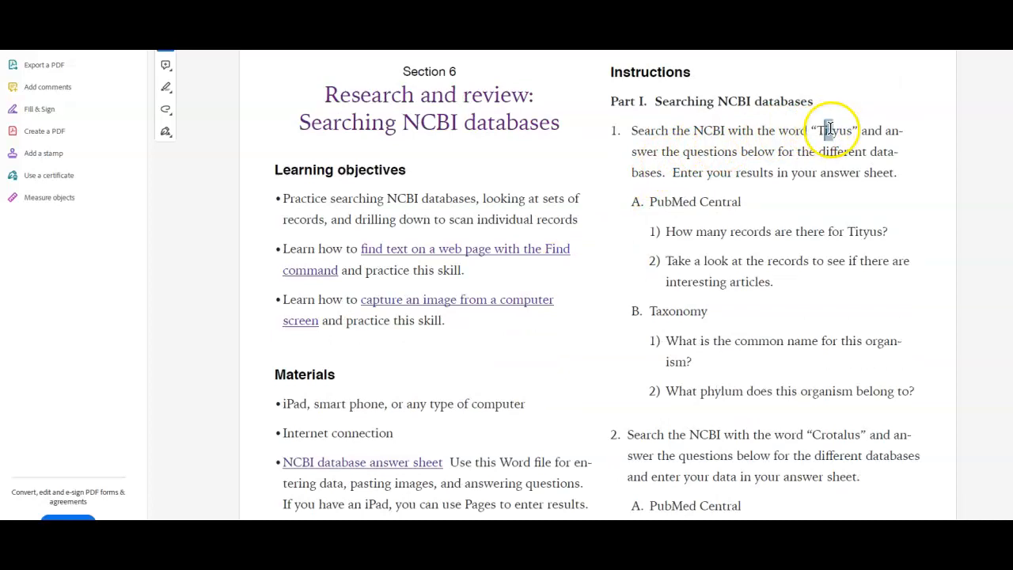
drag(825, 130, 856, 133)
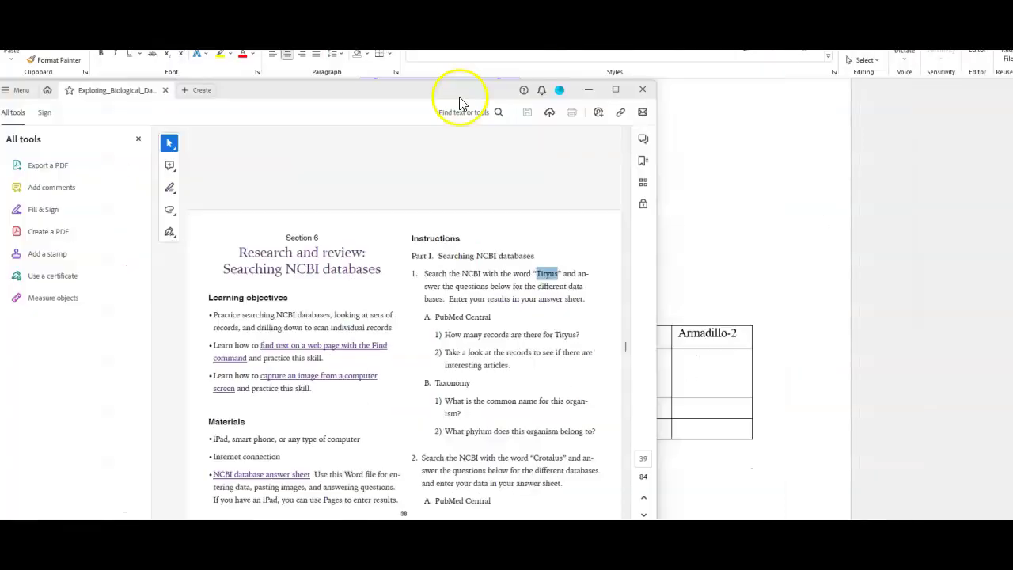
Step: Reach the NCBI Database home page with the instructions PDF alongside
click(485, 109)
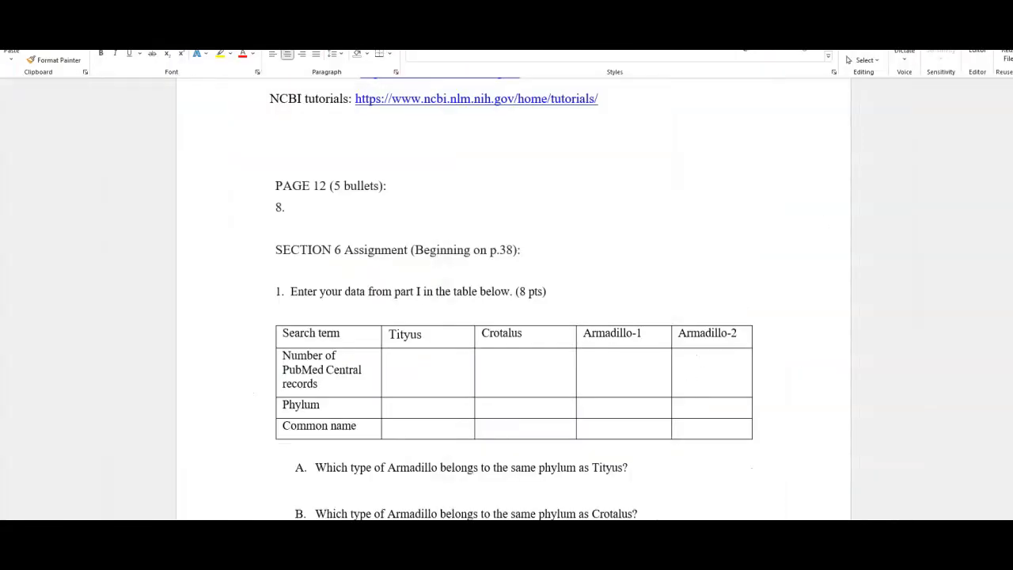
scroll(479, 161, up, 1)
click(458, 111)
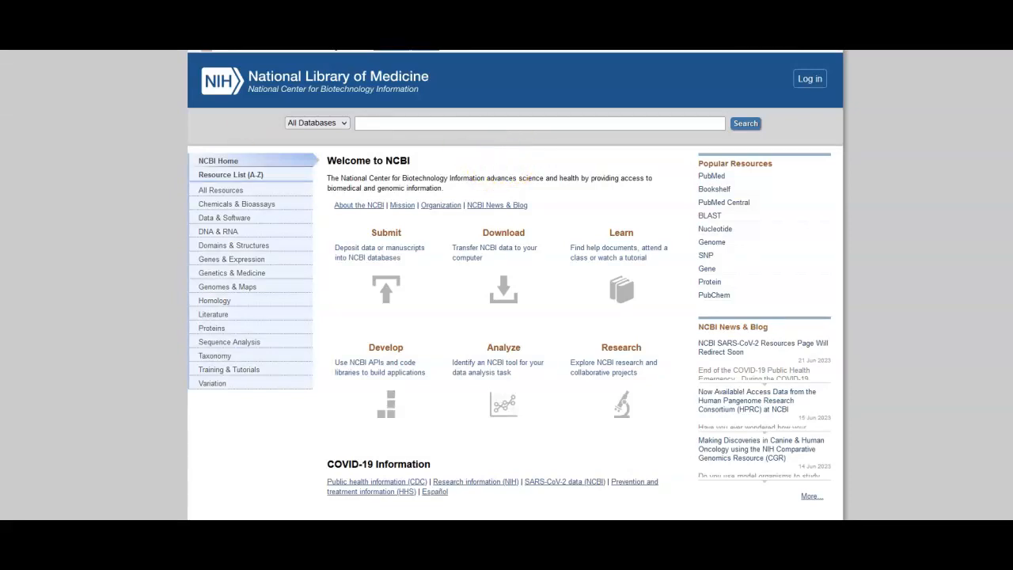
mouse_move(7, 76)
mouse_down()
mouse_move(165, 75)
mouse_move(150, 63)
mouse_up()
Step: Clear the wrongly pasted sentence and search all NCBI databases for Tityus
click(387, 125)
text(A lie can travel halfway around the world before the truth can get its boots on)
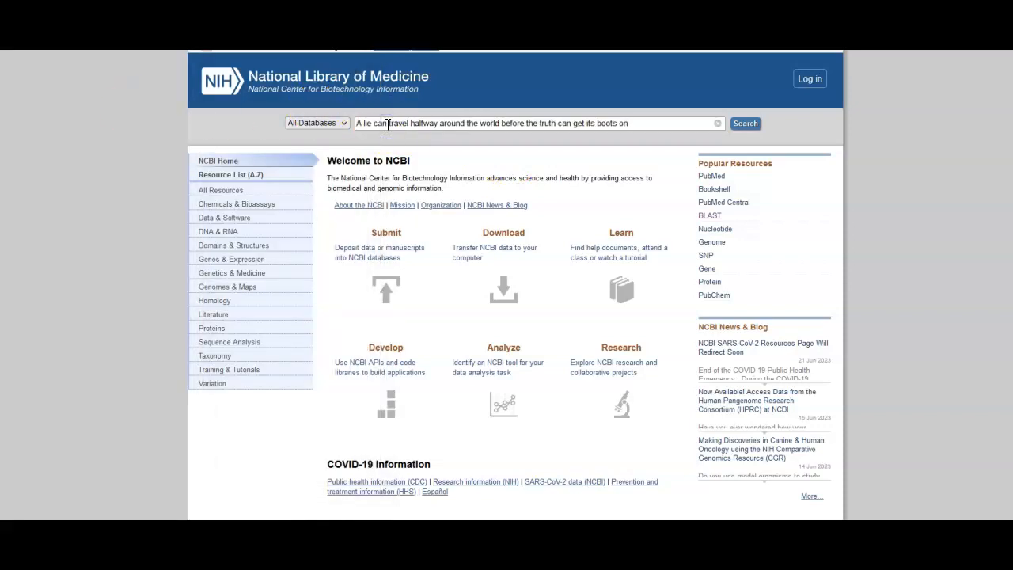
drag(633, 123, 346, 120)
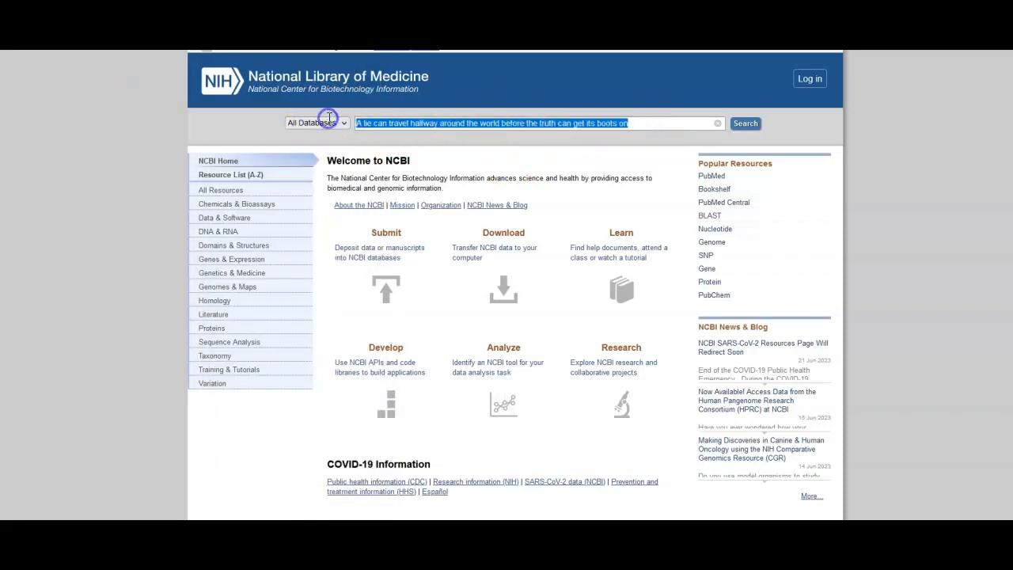
key(BackSpace)
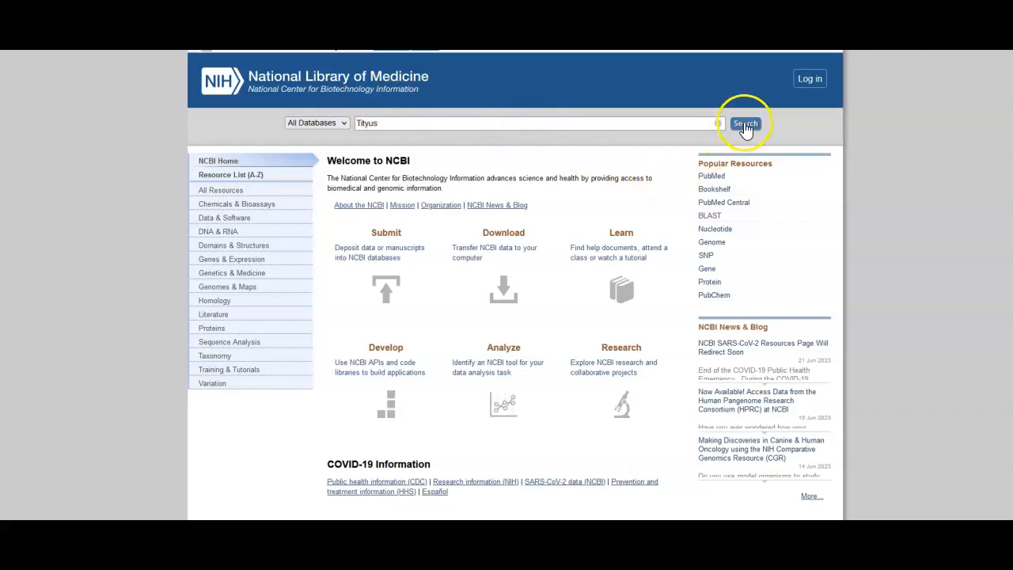
click(744, 123)
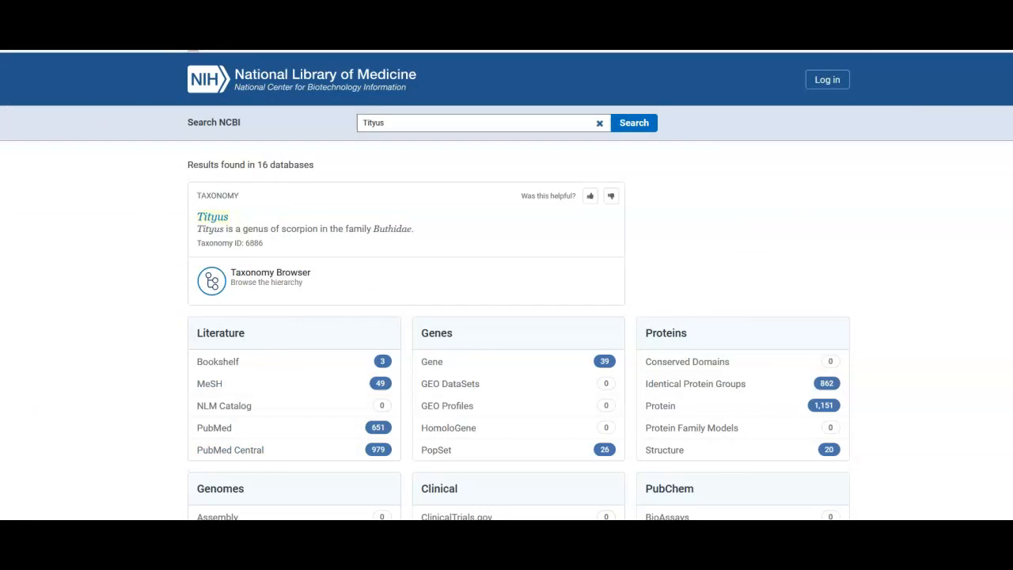
Step: Return to Word and select the Tityus PubMed Central records cell
key(alt+Tab)
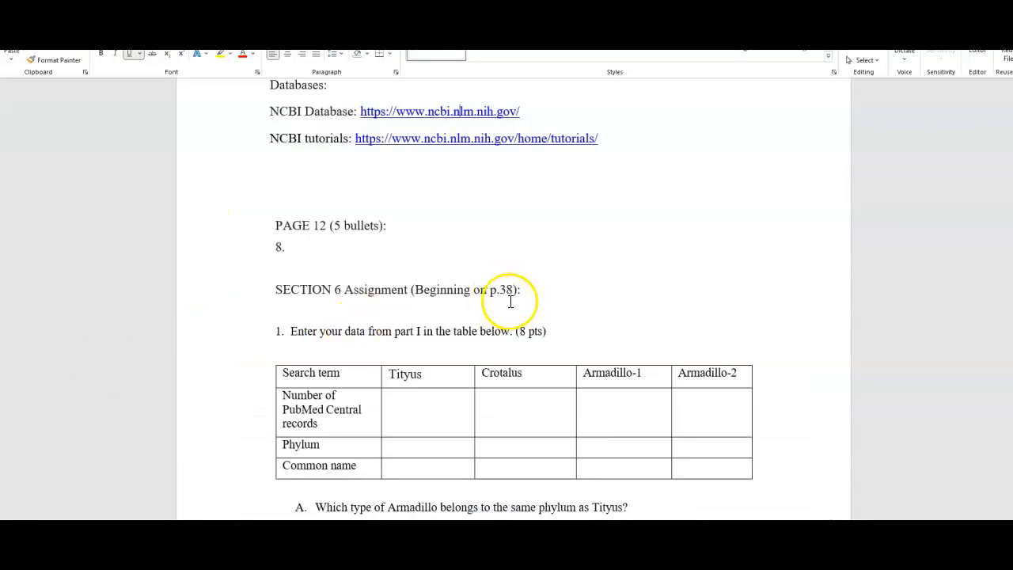
scroll(510, 300, down, 2)
scroll(510, 317, down, 2)
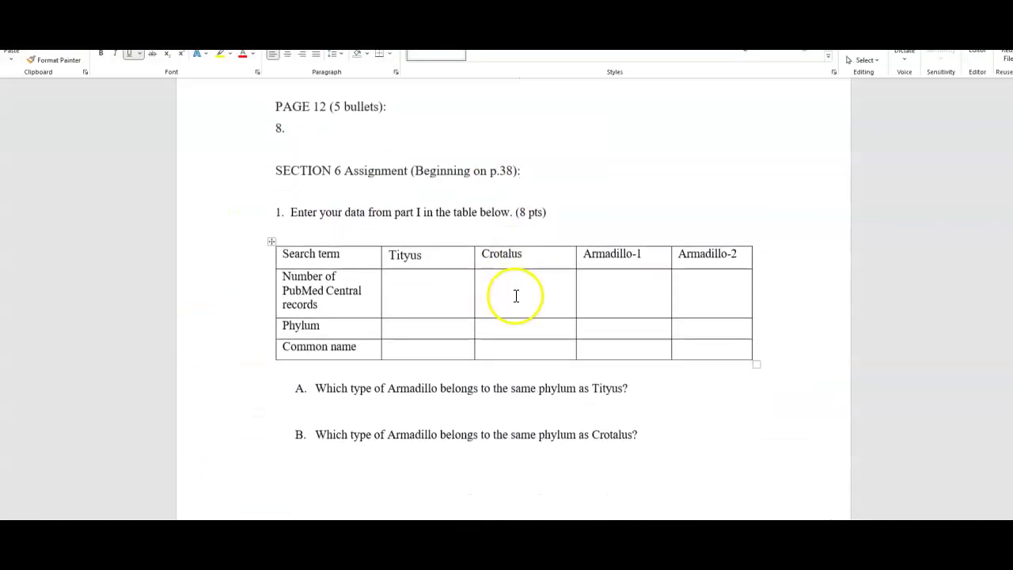
click(412, 286)
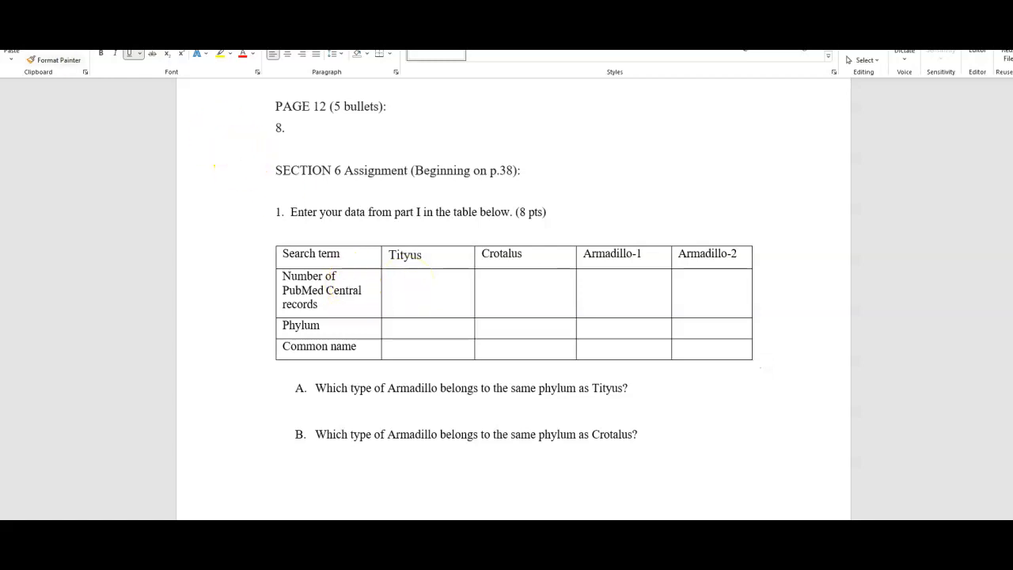
key(alt+Tab)
scroll(728, 269, down, 1)
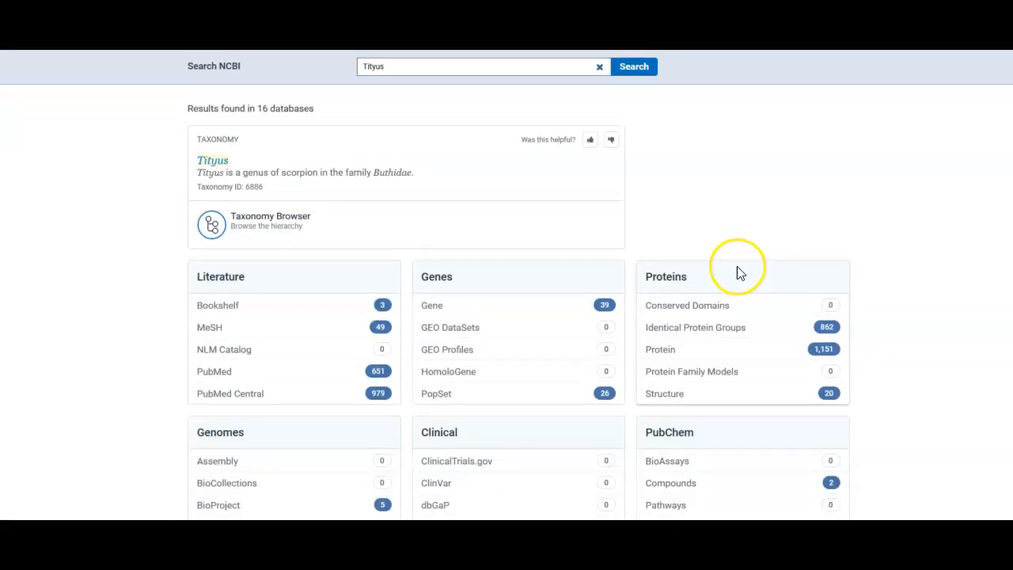
scroll(331, 260, down, 1)
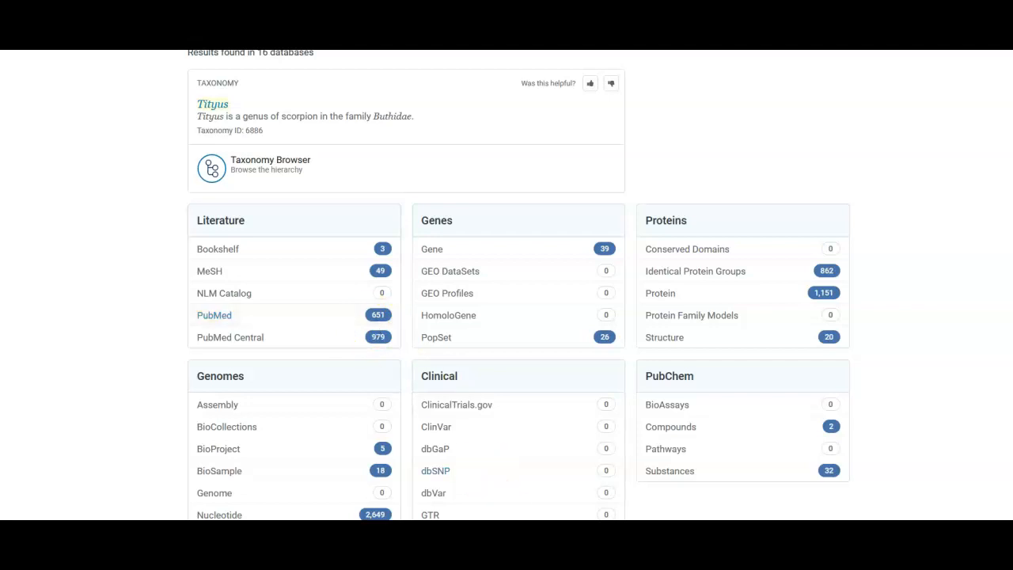
key(alt+Tab)
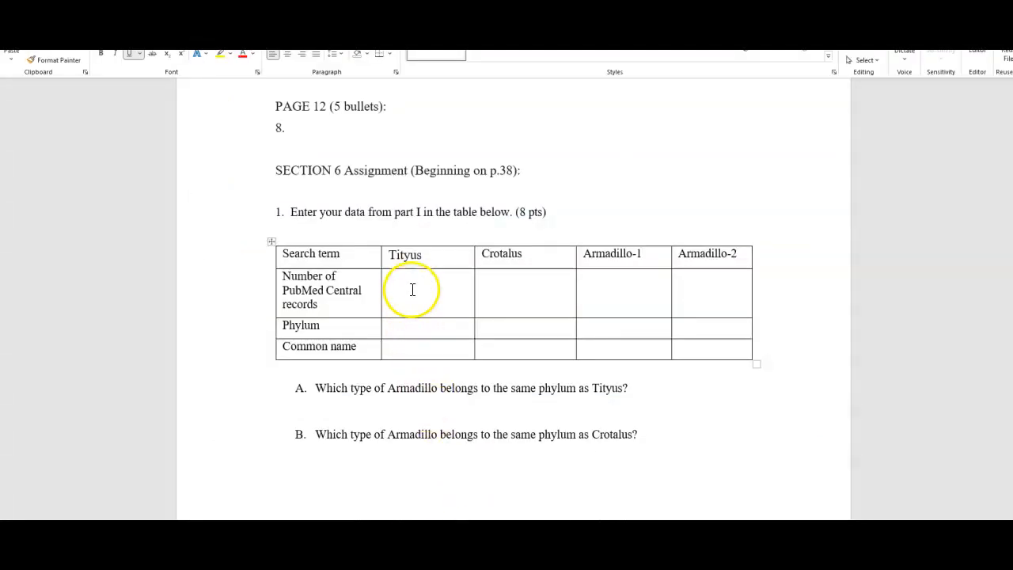
Step: Enter 979 in the Tityus PubMed Central cell, then close the instructions PDF
click(412, 289)
text(979)
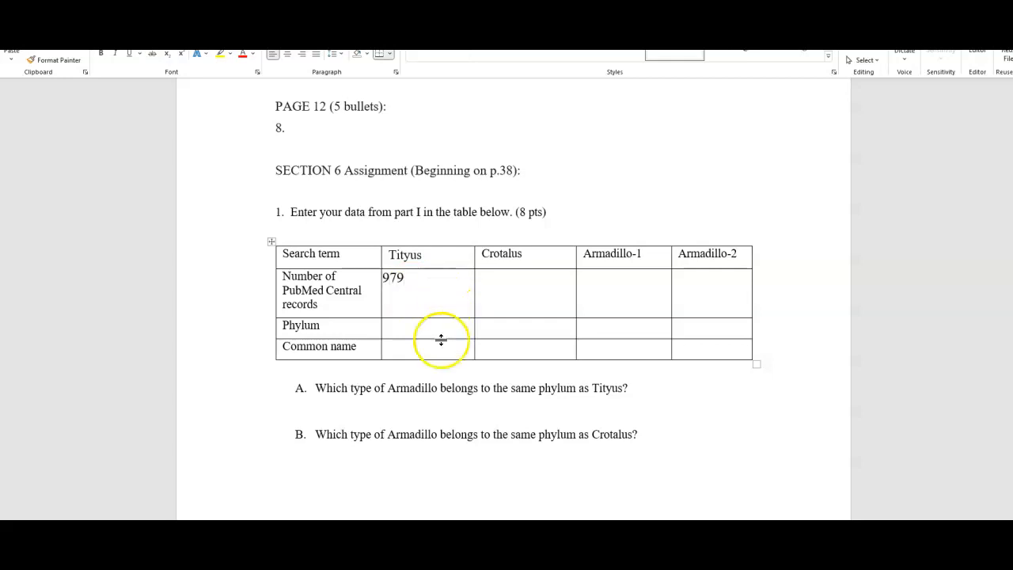
scroll(437, 309, down, 1)
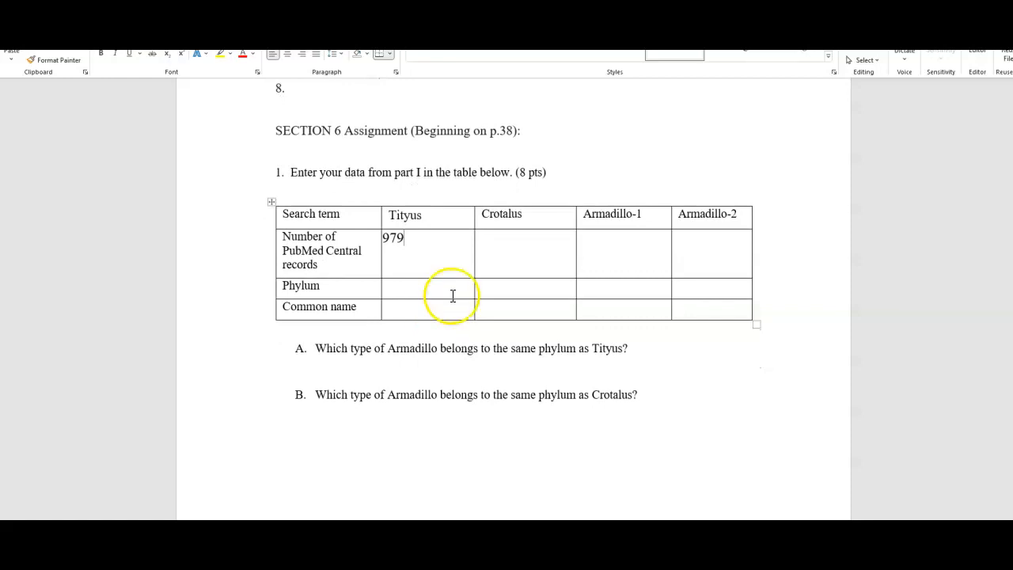
scroll(450, 274, down, 2)
scroll(450, 261, down, 2)
scroll(450, 253, down, 2)
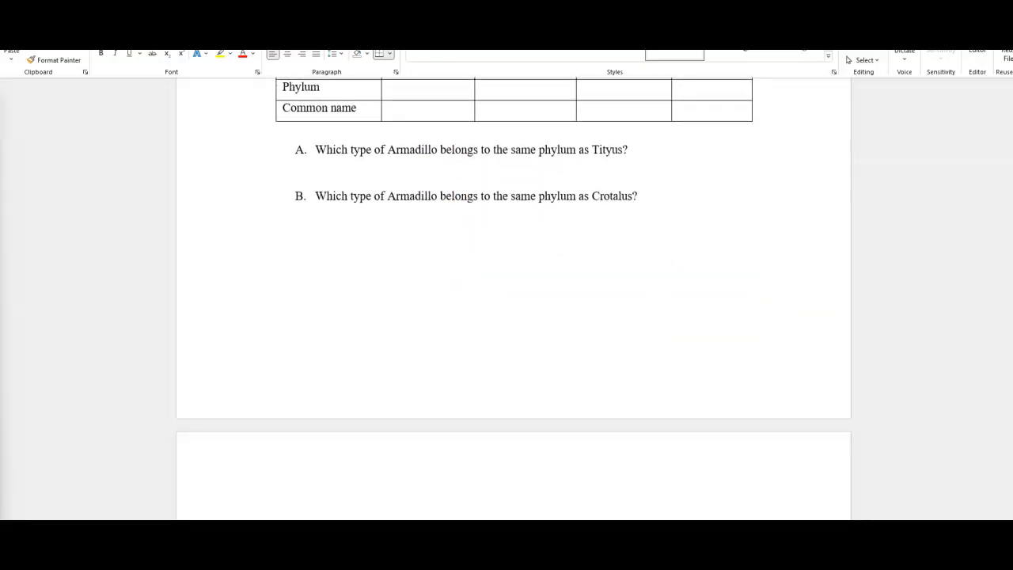
key(alt+Tab)
scroll(483, 266, down, 5)
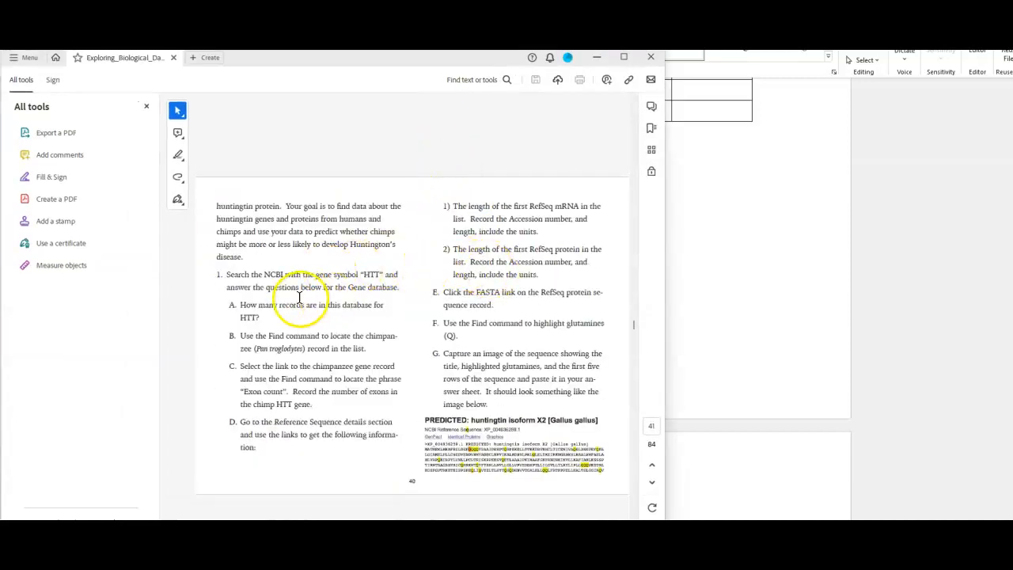
scroll(482, 249, down, 5)
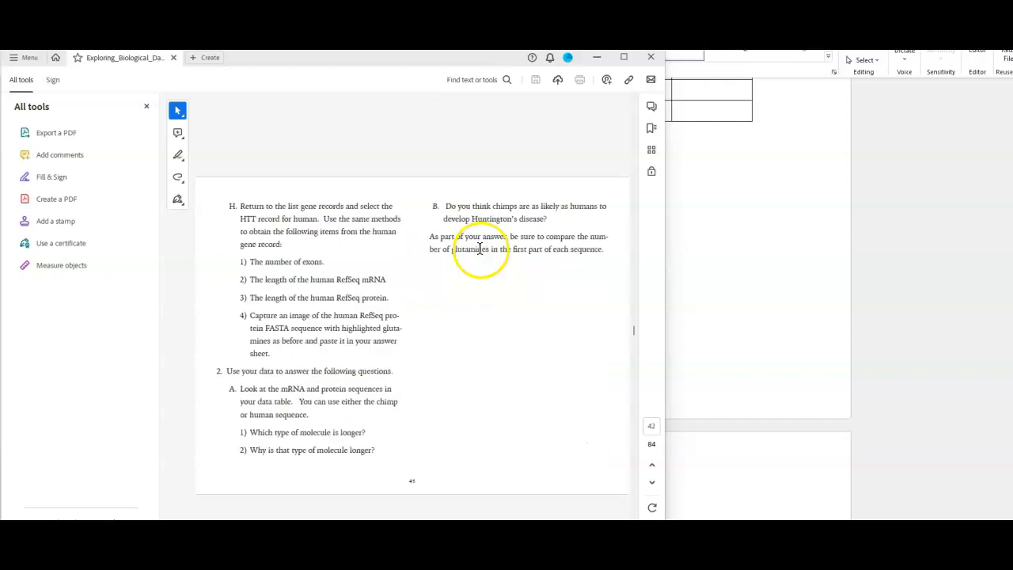
scroll(482, 250, down, 5)
scroll(482, 249, down, 5)
click(650, 57)
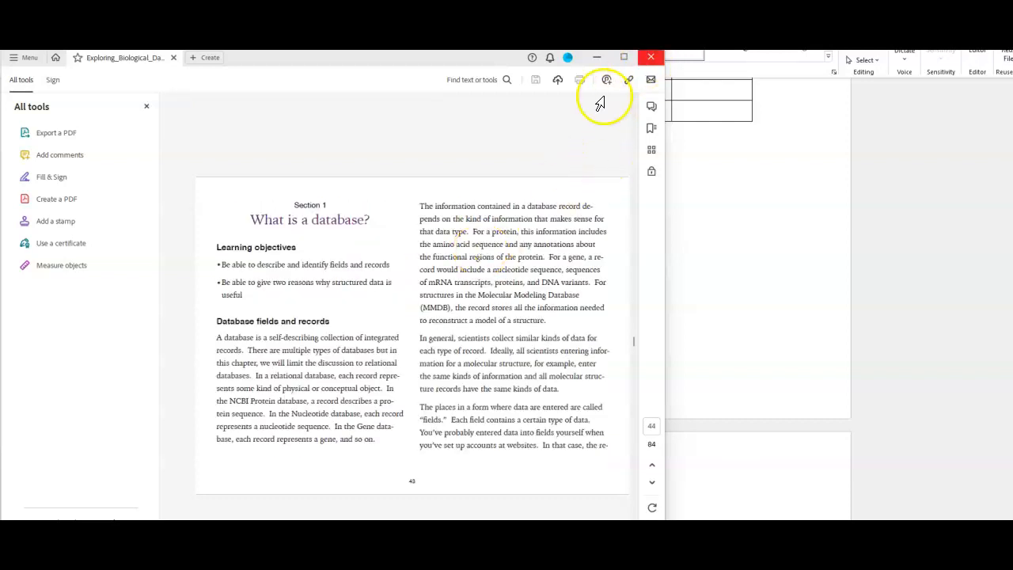
scroll(622, 320, up, 3)
scroll(622, 320, up, 5)
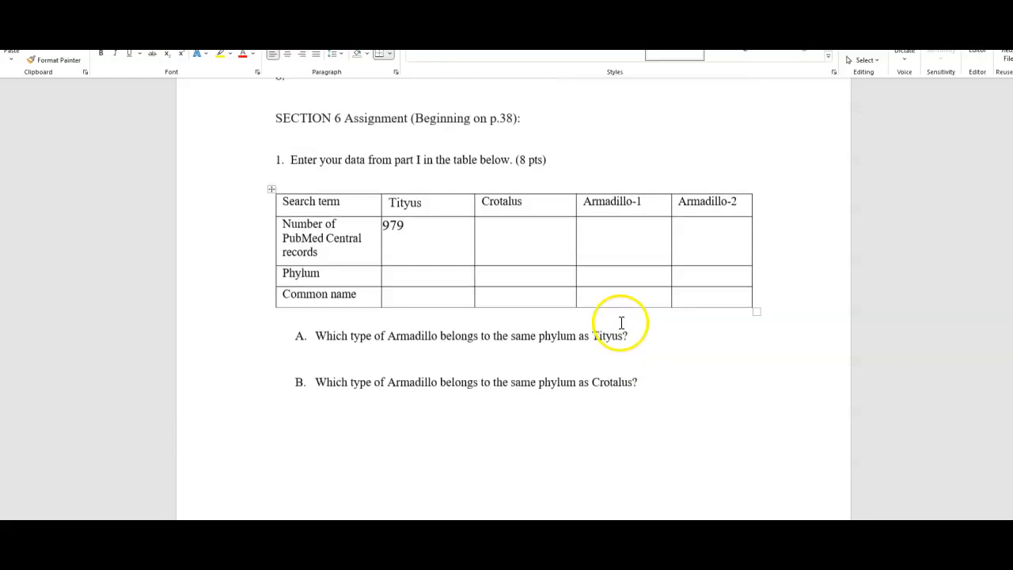
scroll(622, 320, up, 3)
scroll(622, 320, up, 3)
scroll(621, 320, down, 5)
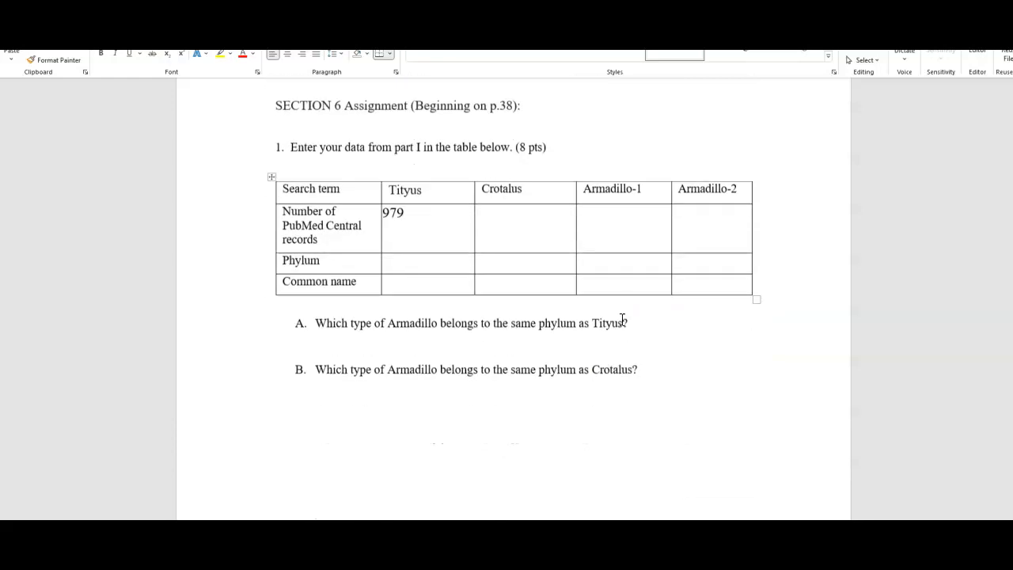
scroll(622, 319, down, 5)
scroll(622, 319, down, 3)
scroll(619, 333, down, 3)
scroll(620, 333, down, 3)
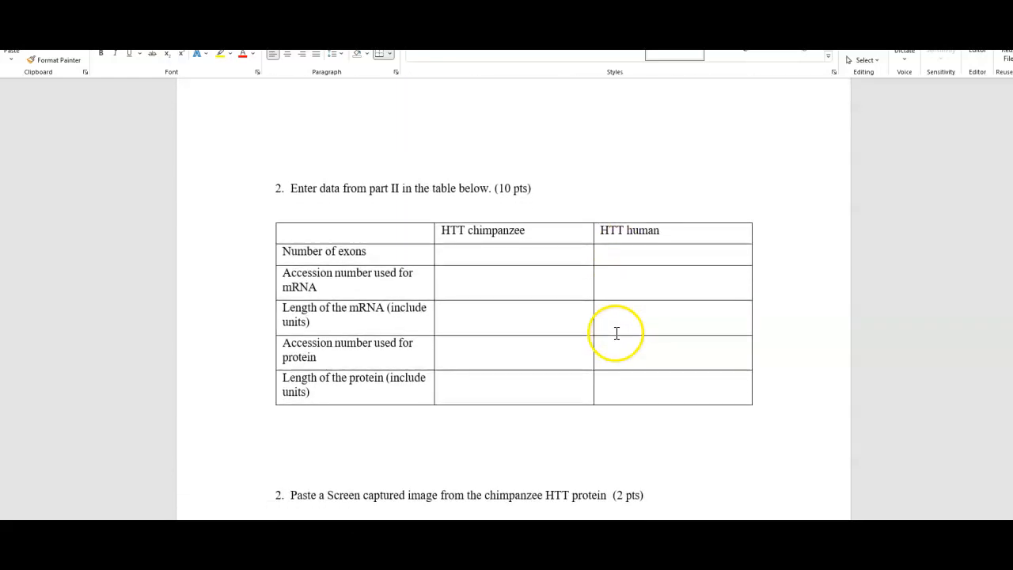
scroll(620, 333, down, 3)
scroll(475, 324, up, 3)
scroll(475, 325, down, 2)
Step: Switch from the question 2 HTT table back to the NCBI Tityus results
key(alt+Tab)
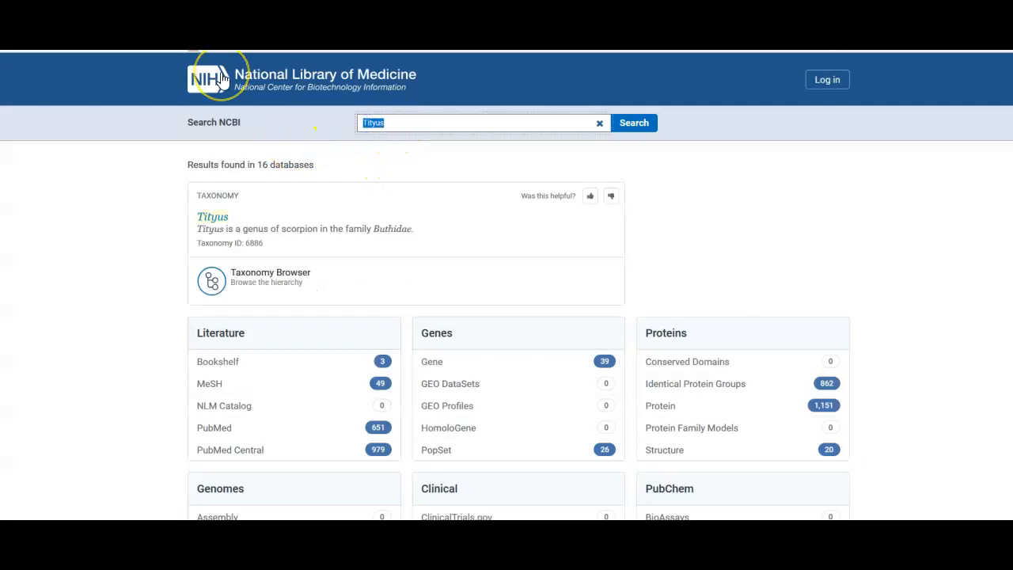
text(p53)
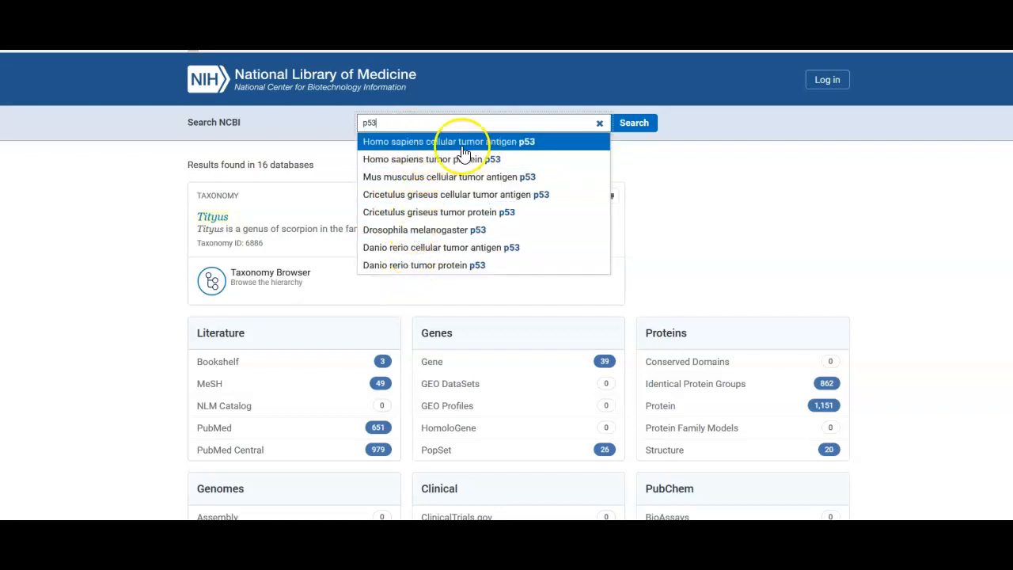
Step: Search all NCBI databases for p53 instead of Tityus
click(632, 124)
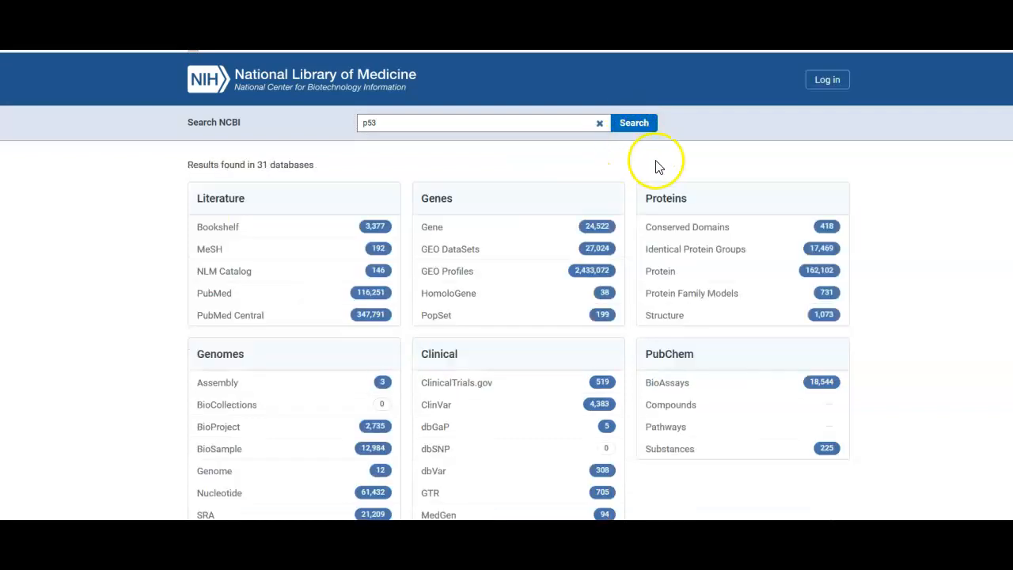
scroll(554, 178, down, 1)
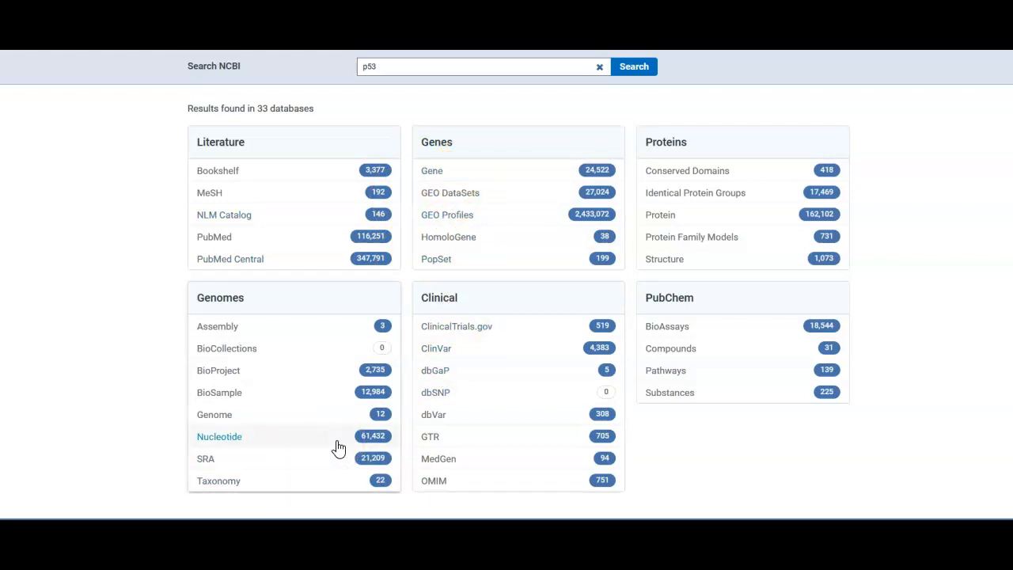
Step: Show the Nucleotide p53 results and open the Mus musculus mutant p53 mRNA record
click(232, 437)
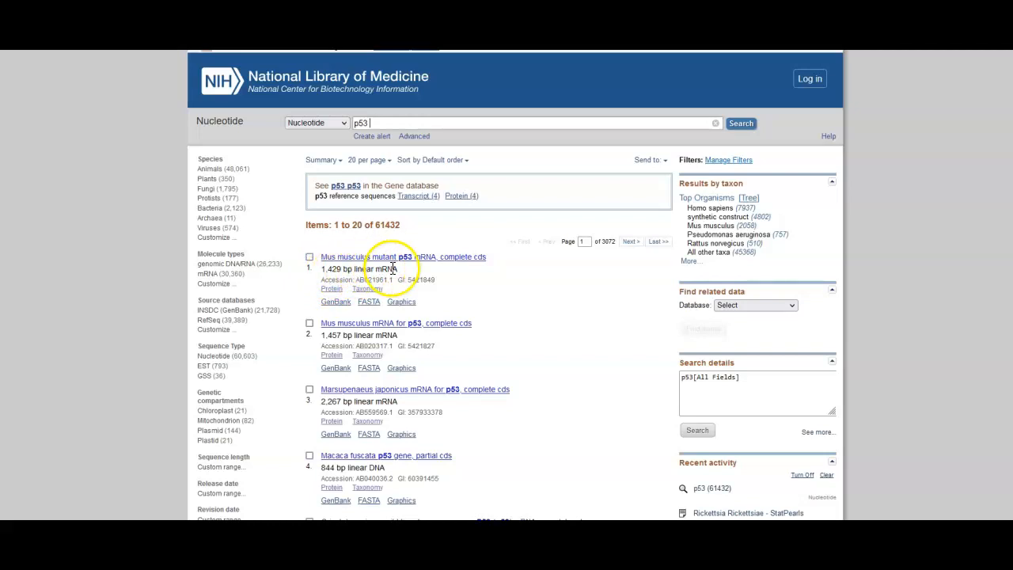
drag(356, 278, 372, 278)
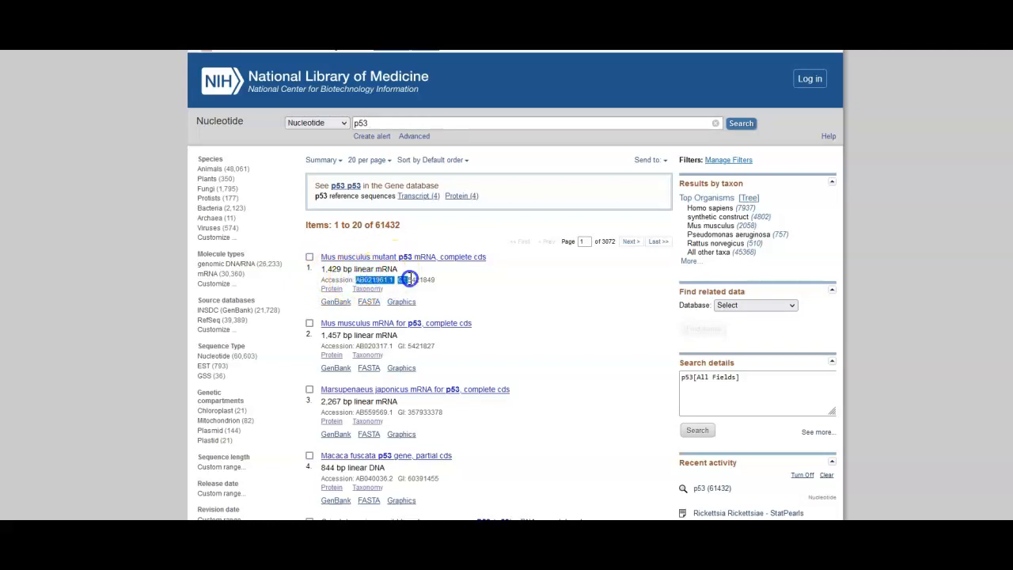
click(471, 285)
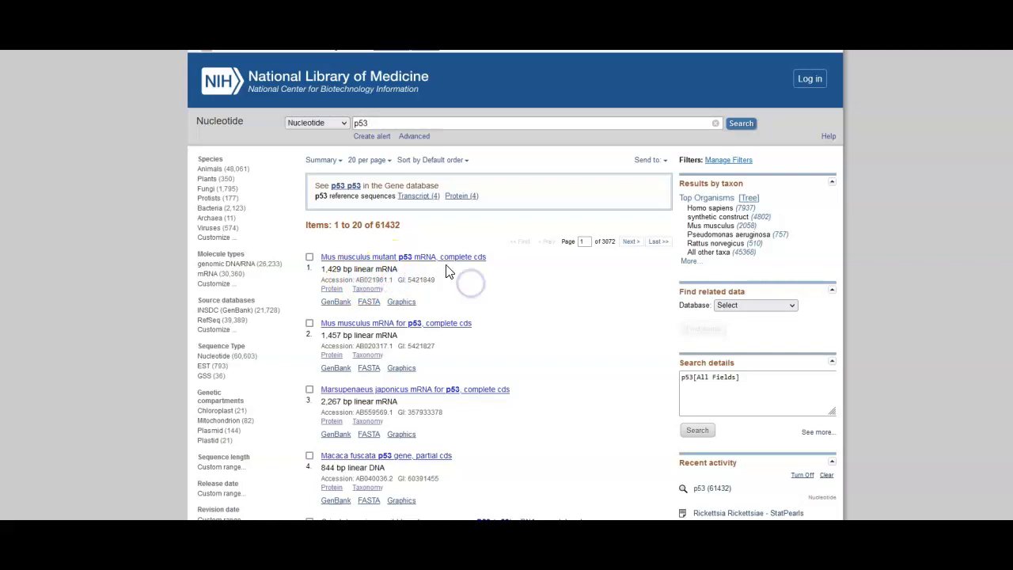
click(433, 257)
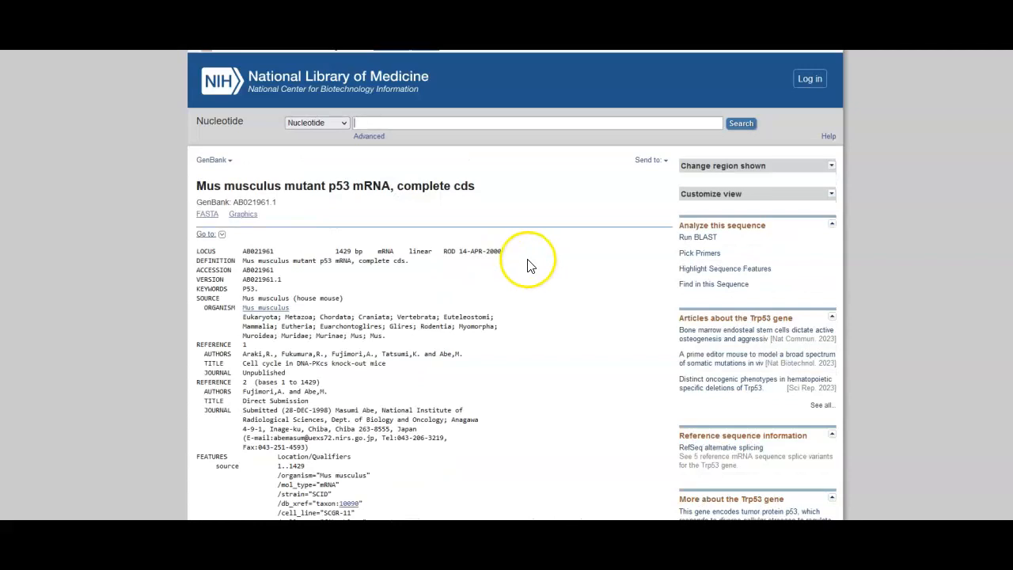
scroll(476, 252, down, 2)
scroll(388, 230, down, 2)
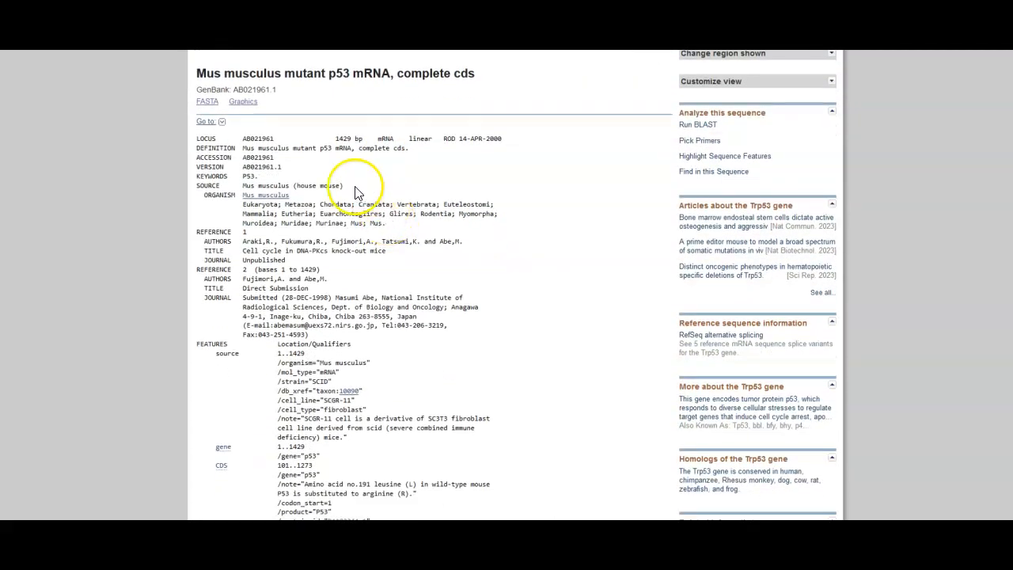
scroll(340, 206, down, 2)
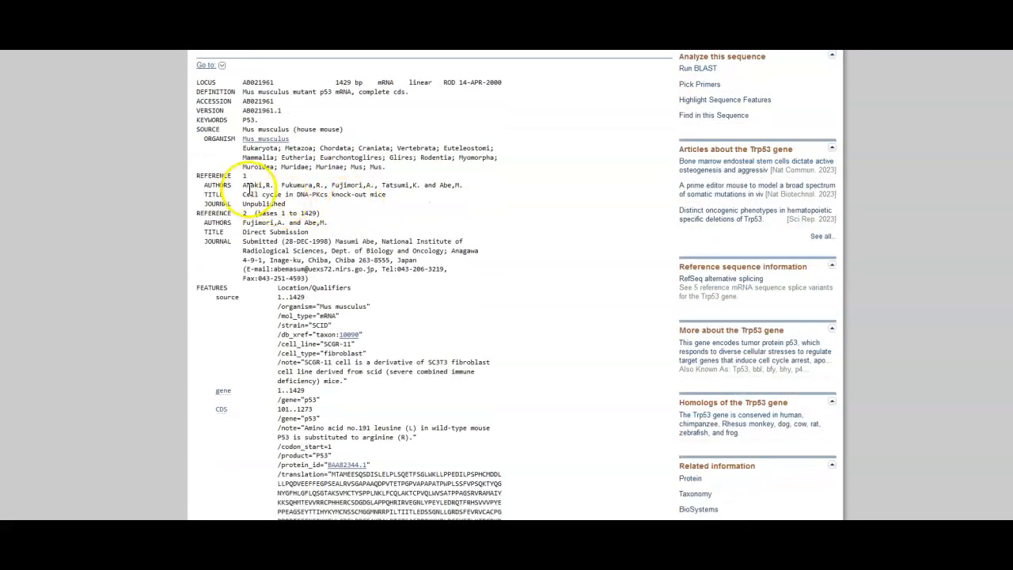
Step: Highlight the first reference's authors and the translated p53 protein sequence while reviewing the record
drag(241, 184, 425, 184)
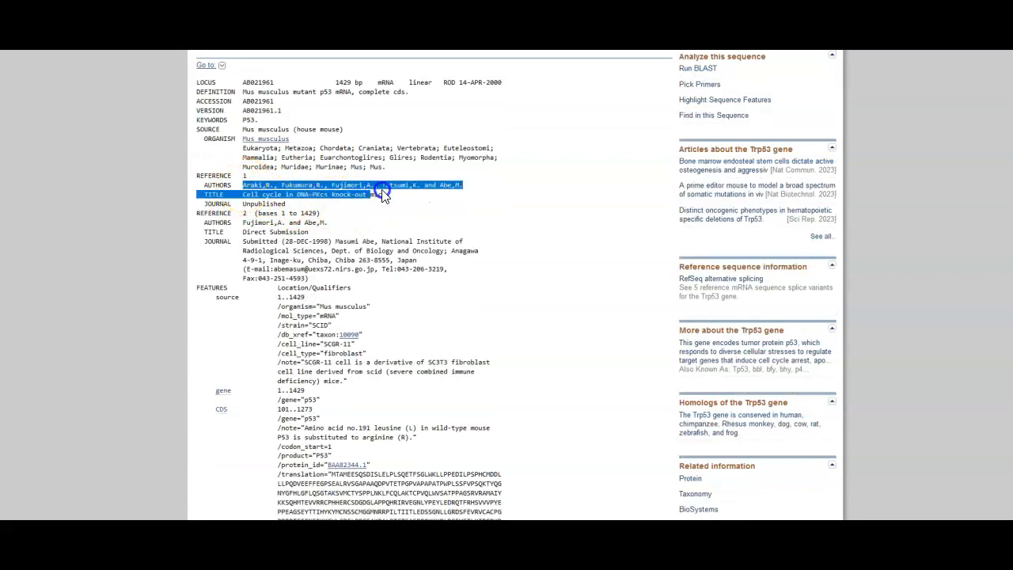
scroll(491, 206, down, 2)
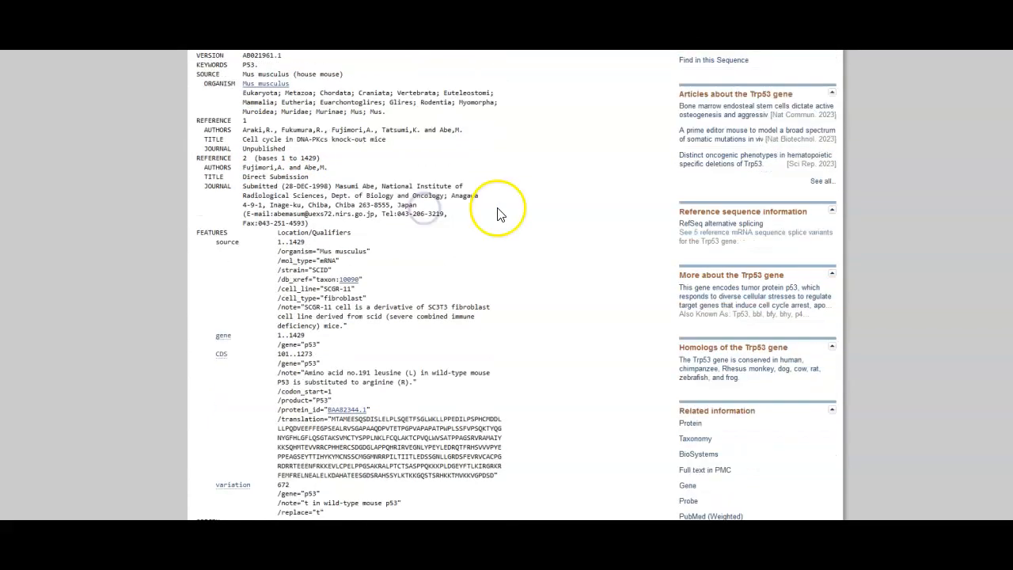
scroll(490, 205, down, 2)
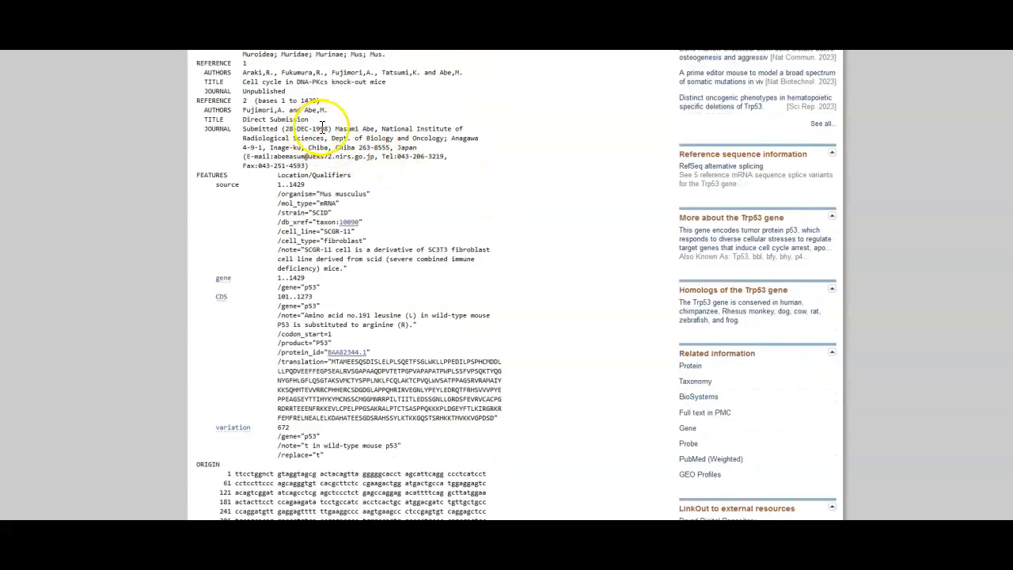
scroll(423, 158, down, 2)
scroll(423, 159, down, 2)
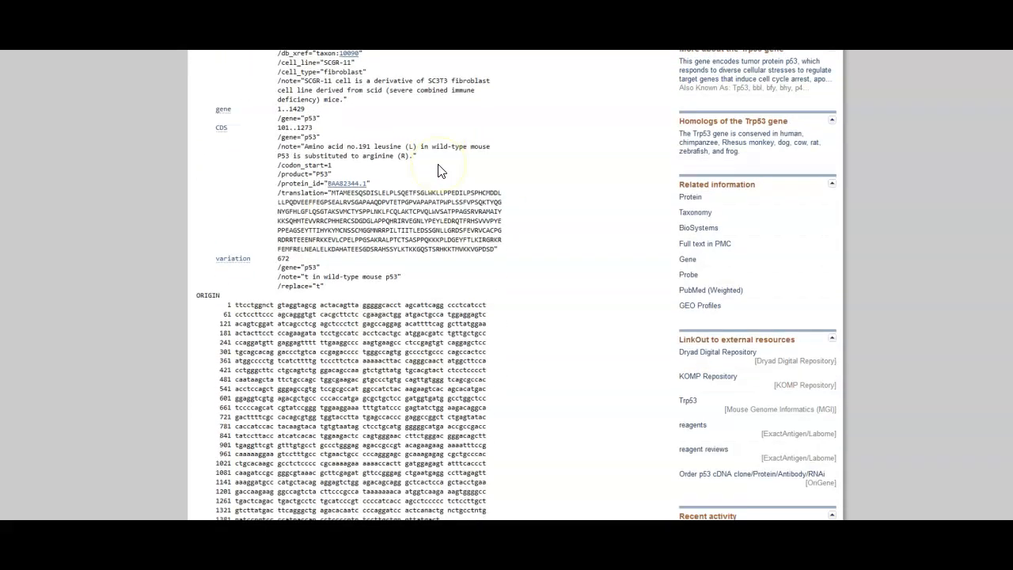
scroll(440, 165, down, 2)
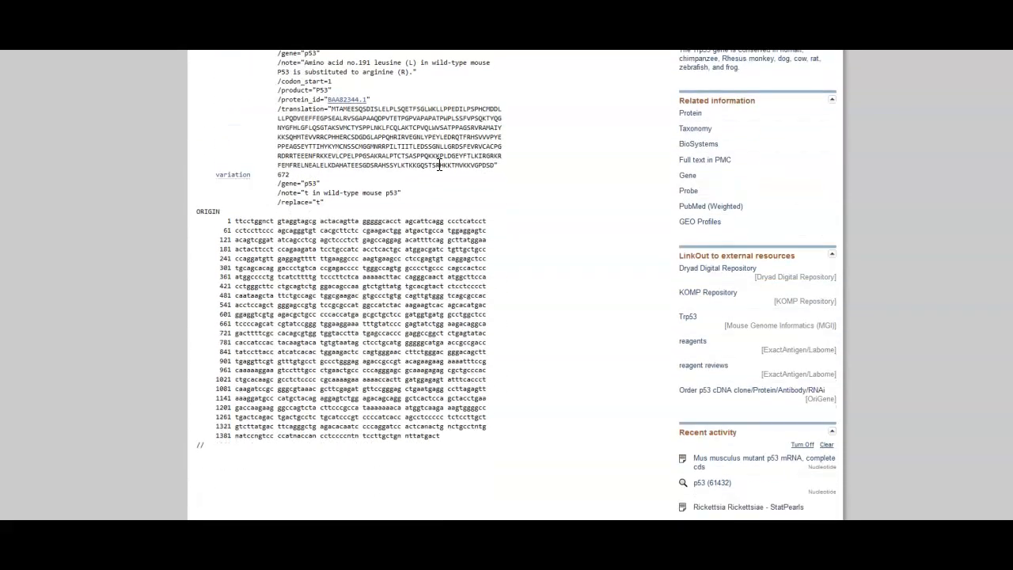
scroll(423, 155, down, 2)
scroll(332, 182, up, 4)
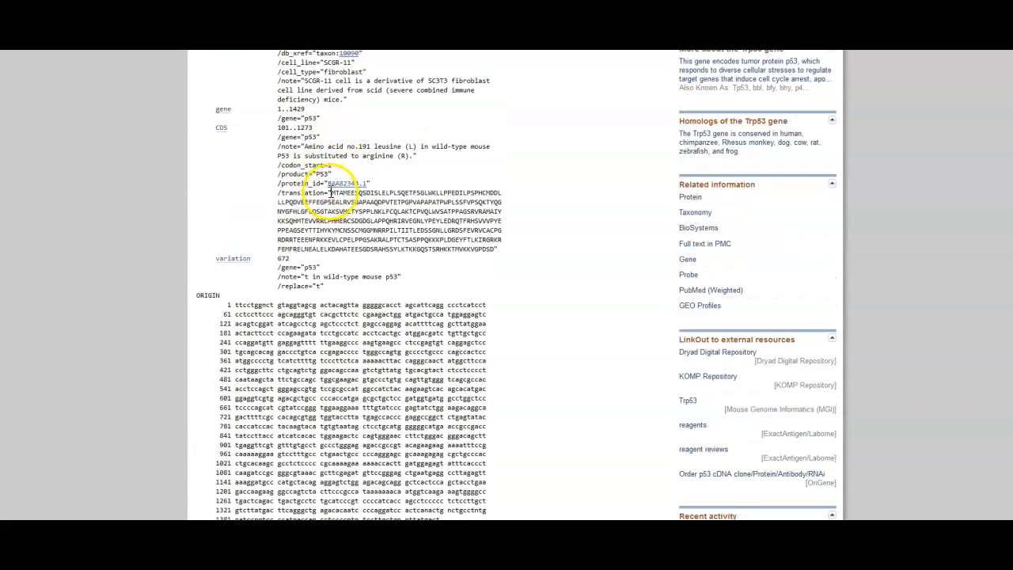
drag(332, 192, 479, 249)
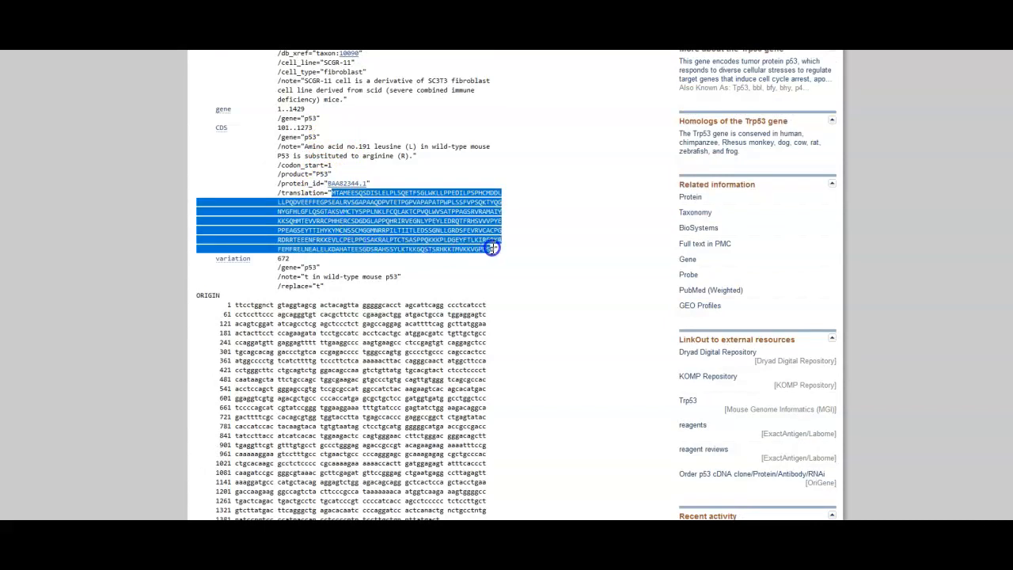
click(522, 158)
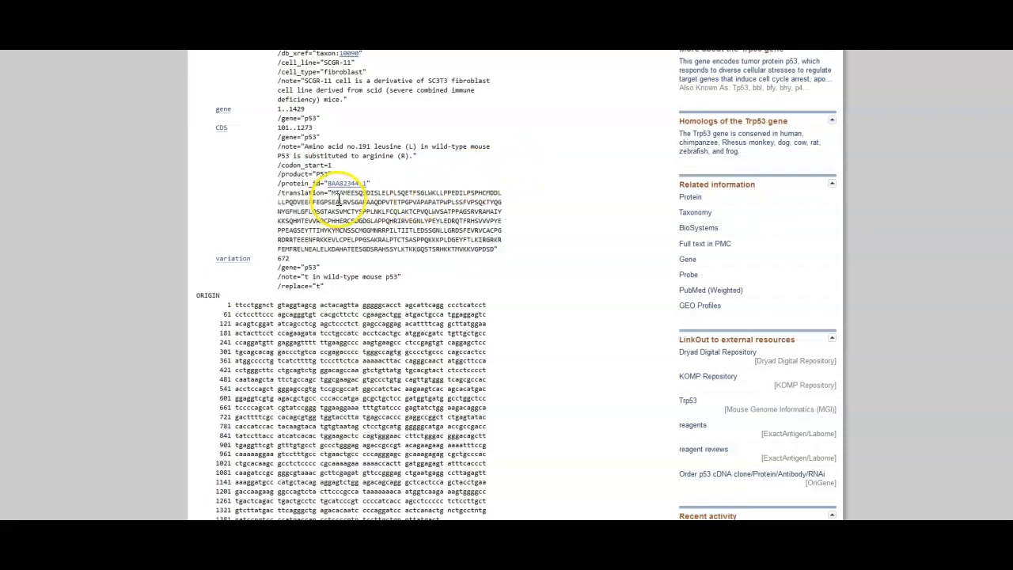
scroll(336, 201, down, 3)
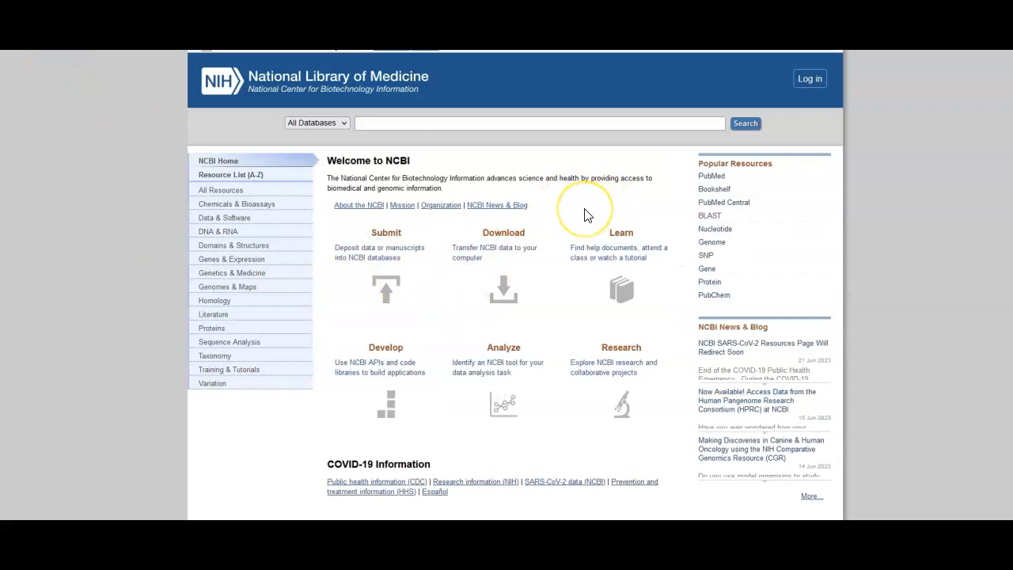
Step: Paste the 28-base query into Nucleotide BLAST and submit the search
click(709, 215)
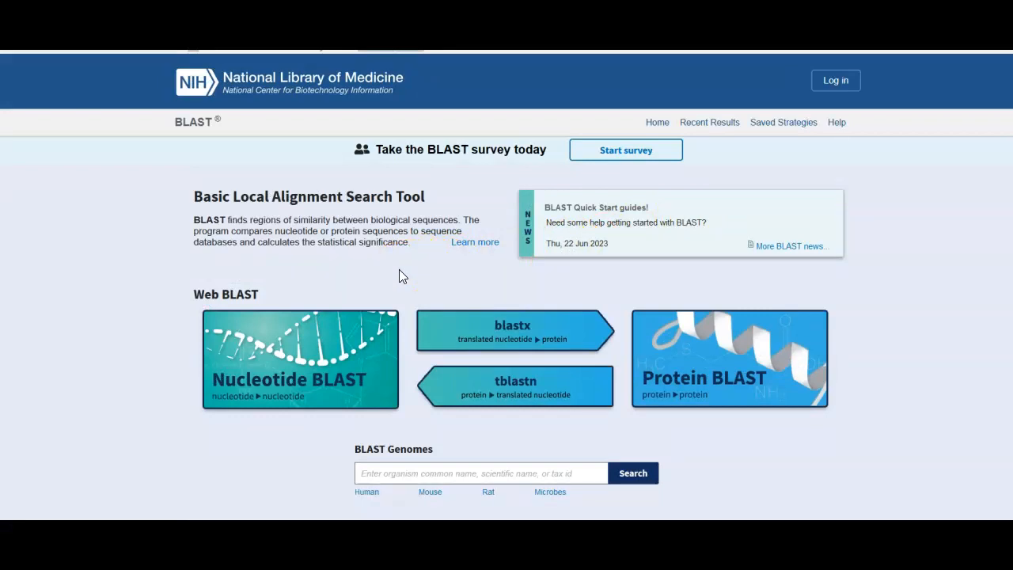
click(303, 360)
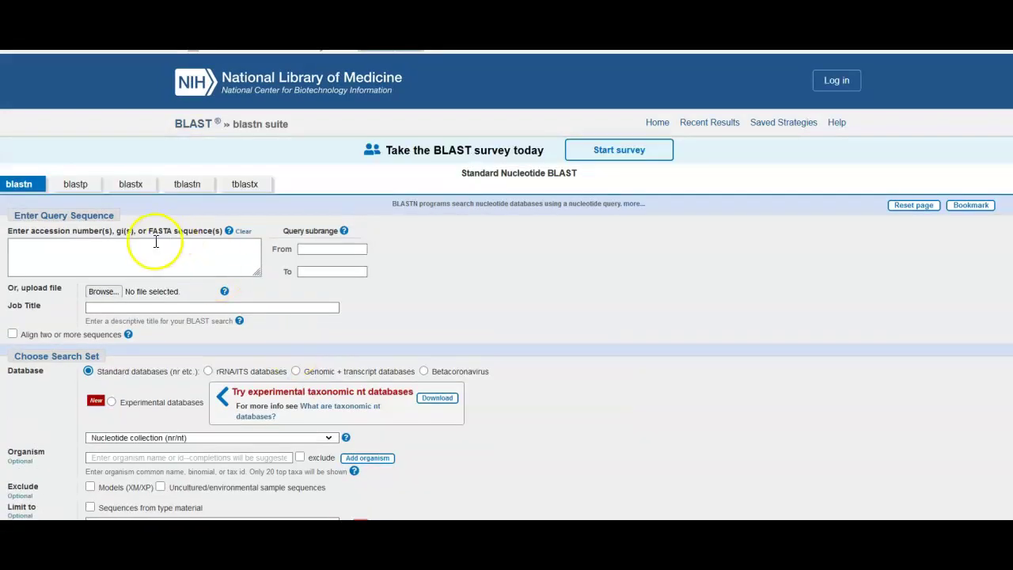
click(154, 245)
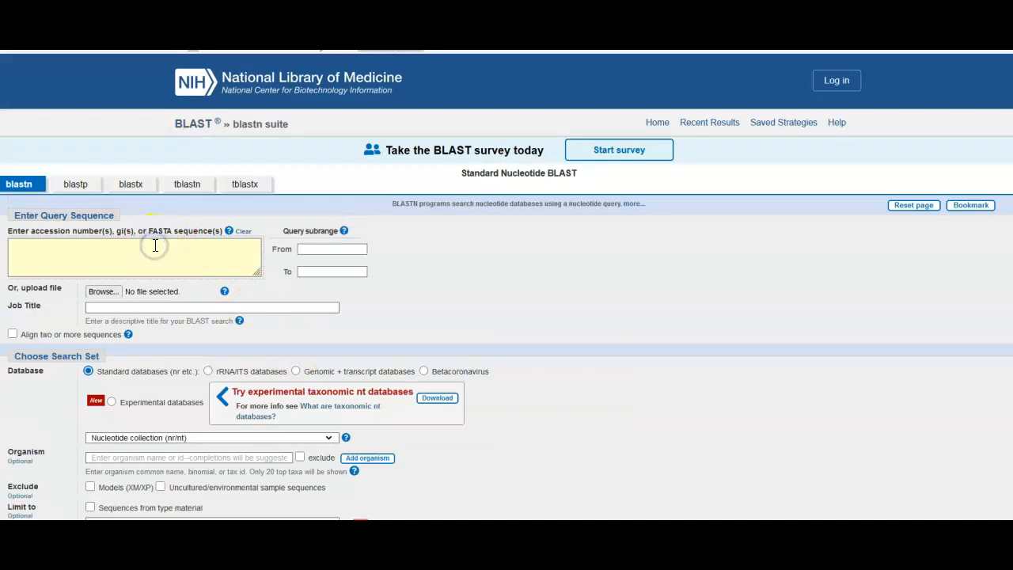
text(CTCATAAGAACAGGATACCCCAAAAGGC)
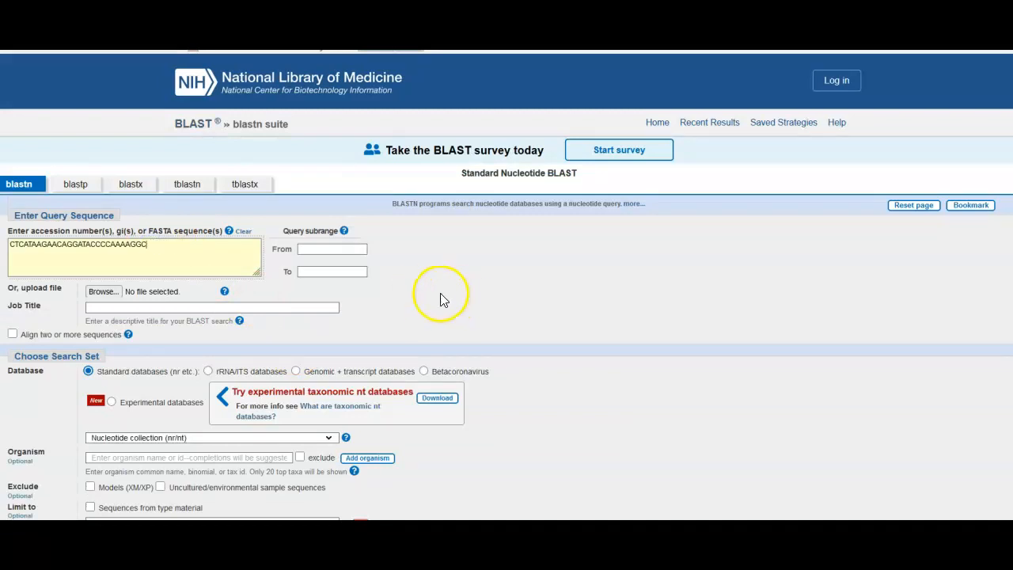
scroll(467, 277, down, 3)
scroll(467, 277, down, 3)
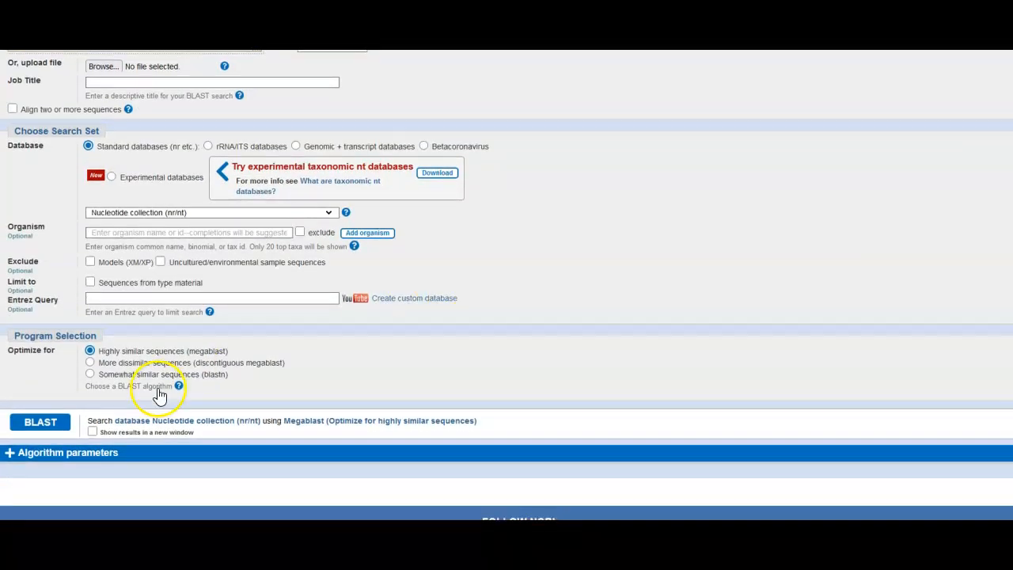
click(42, 424)
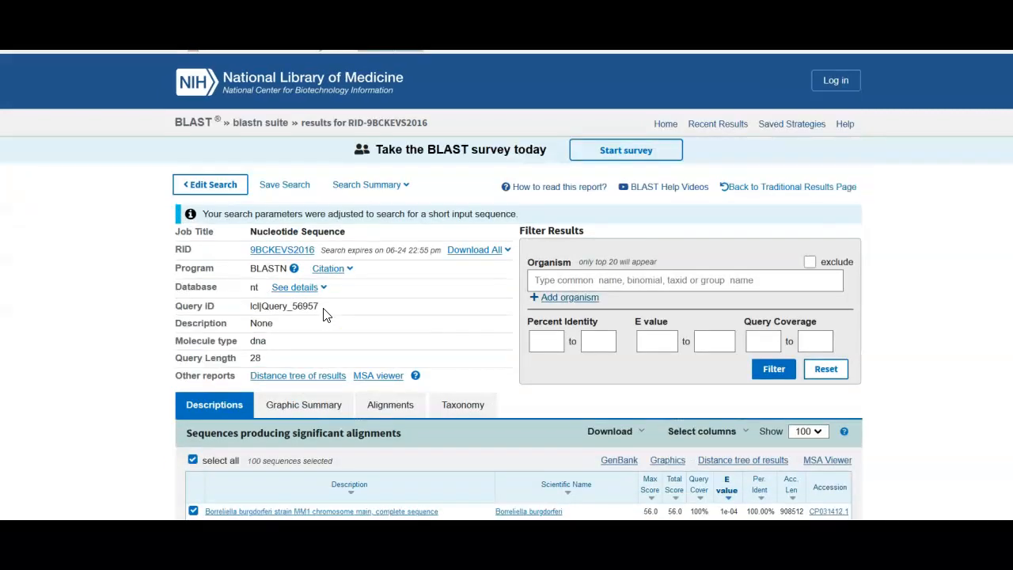
scroll(427, 327, down, 2)
scroll(428, 327, down, 3)
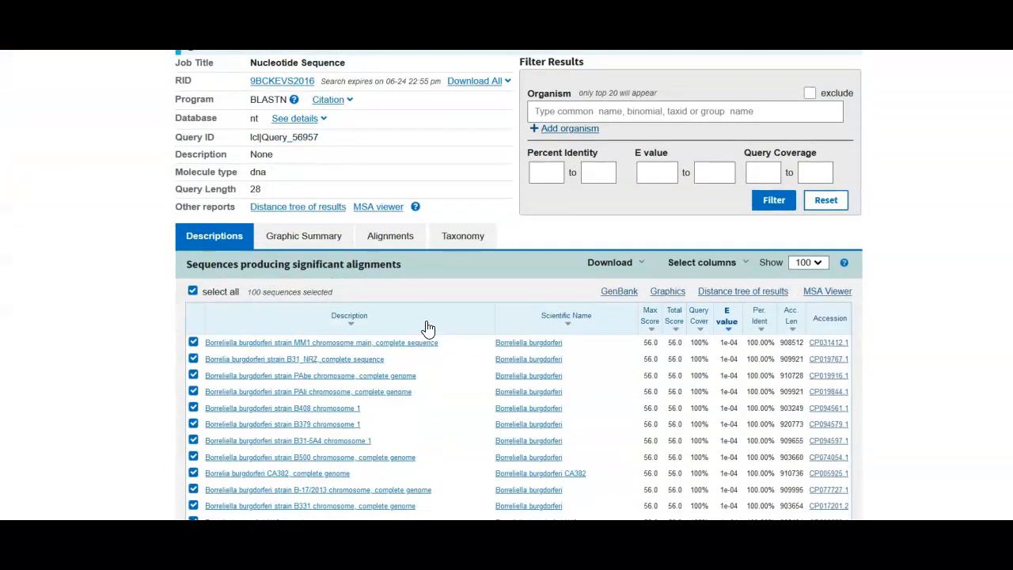